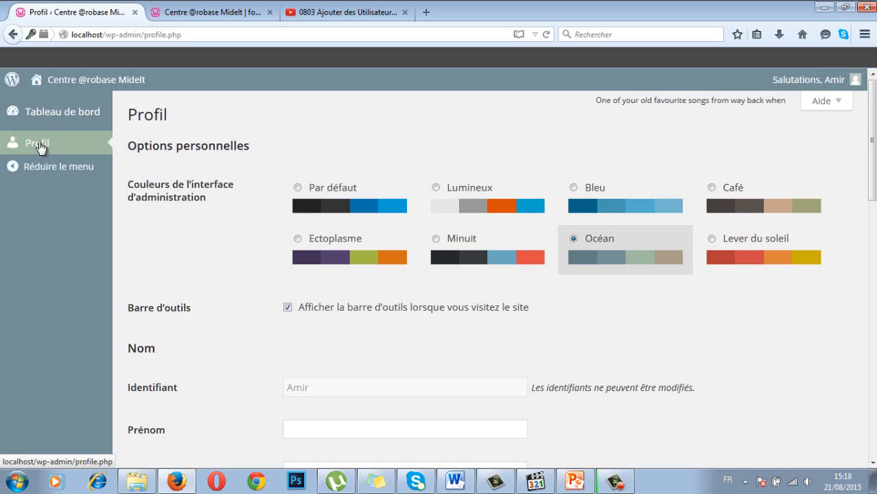
# Step: Scroll through the subscriber's Profil page, checking fields such as Pseudonyme
pyautogui.moveTo(65, 83)
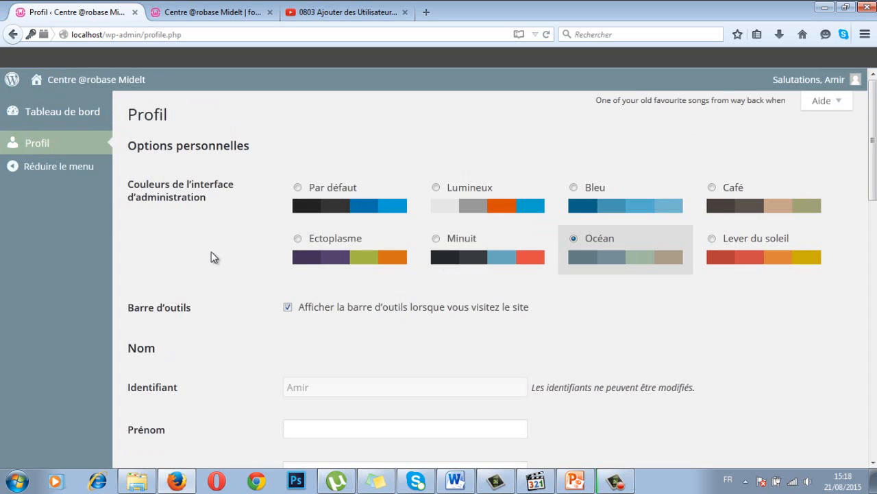
pyautogui.scroll(-5, 329, 267)
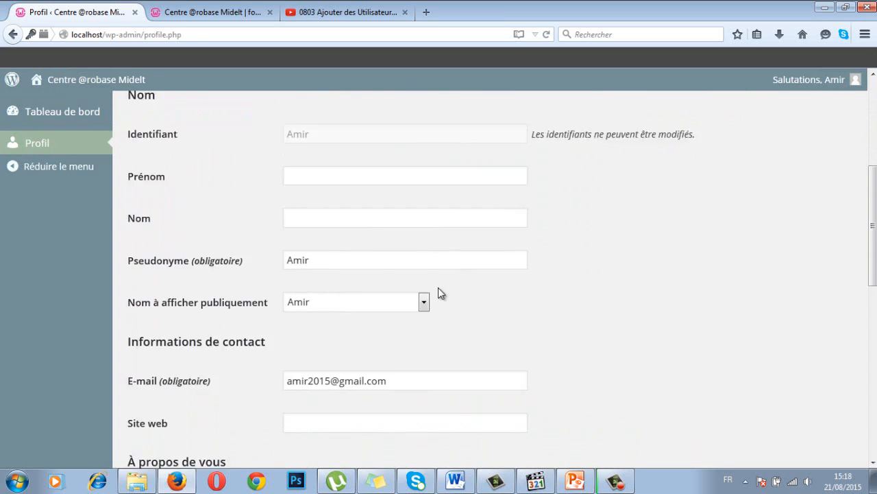
pyautogui.scroll(-3, 437, 286)
pyautogui.scroll(3, 437, 285)
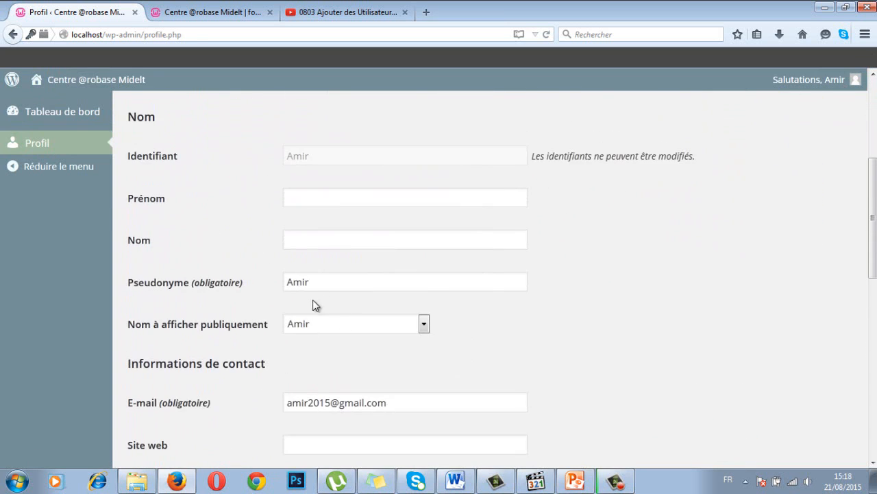
pyautogui.click(331, 281)
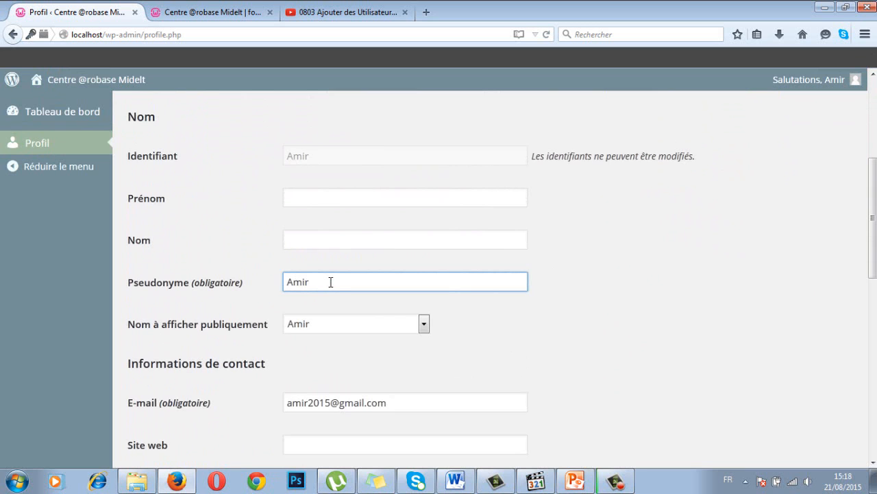
pyautogui.scroll(-3, 330, 281)
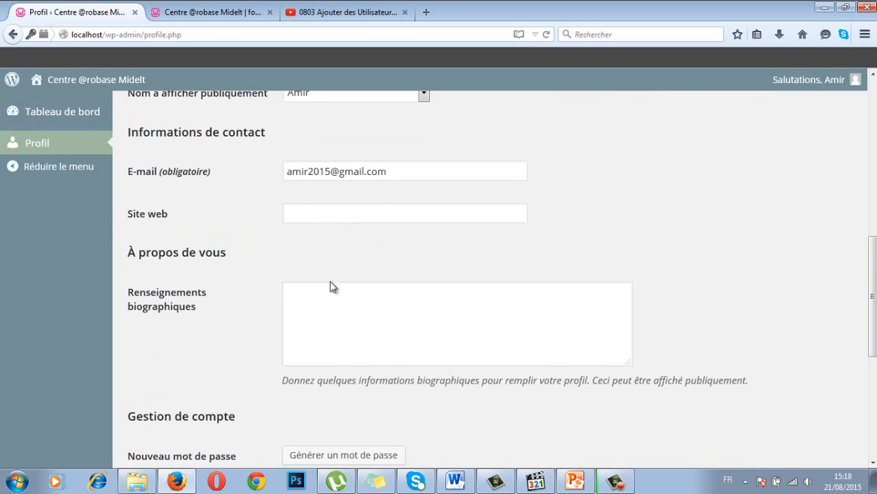
pyautogui.scroll(-4, 364, 205)
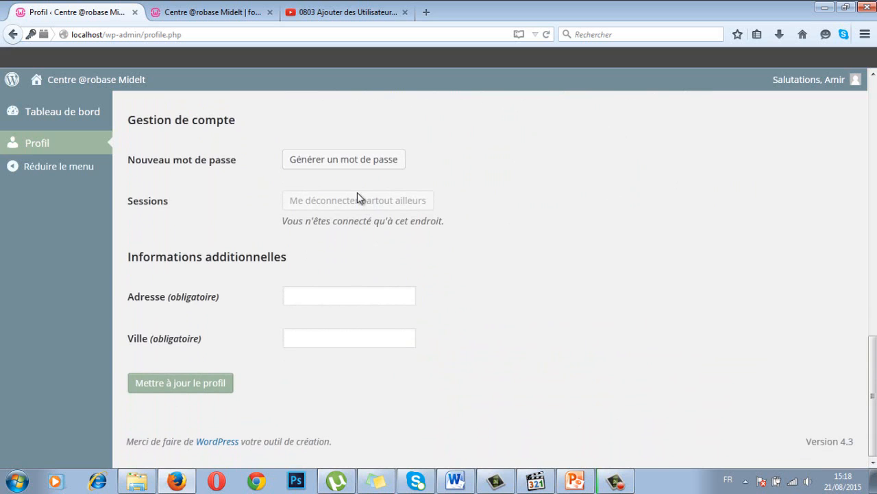
# Step: Generate a new strong (Forte) password without saving the profile
pyautogui.click(361, 162)
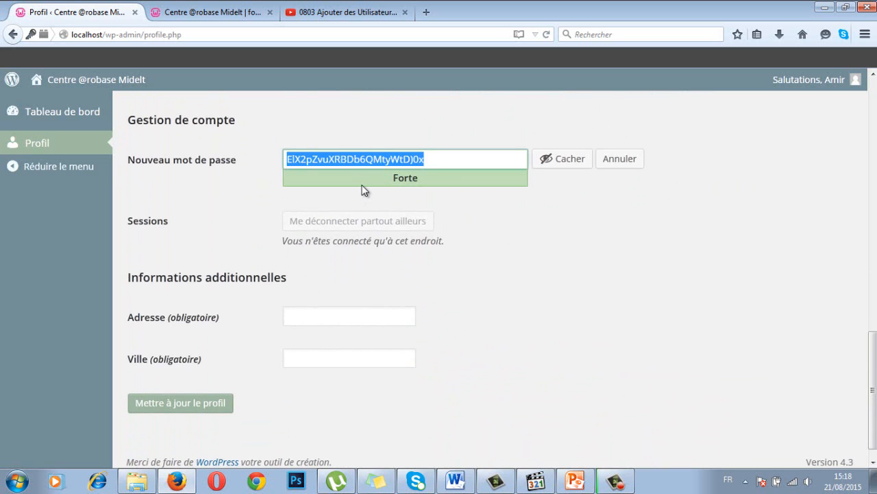
pyautogui.click(499, 230)
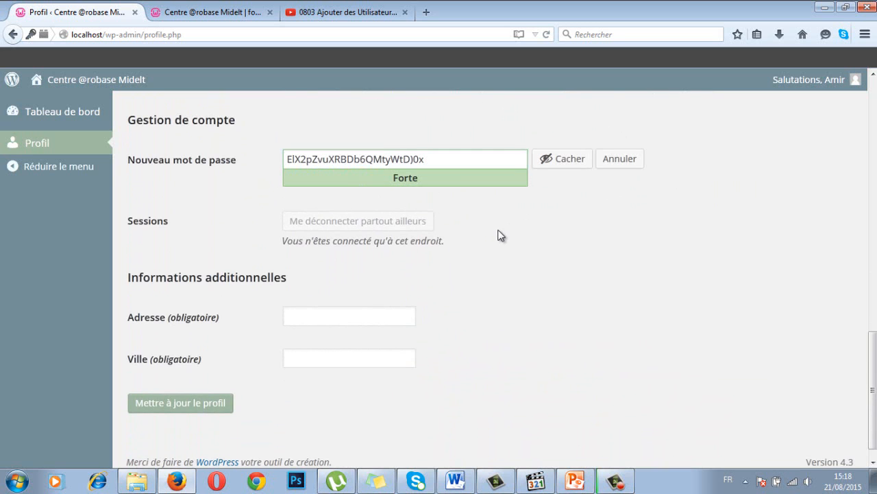
pyautogui.scroll(10, 864, 333)
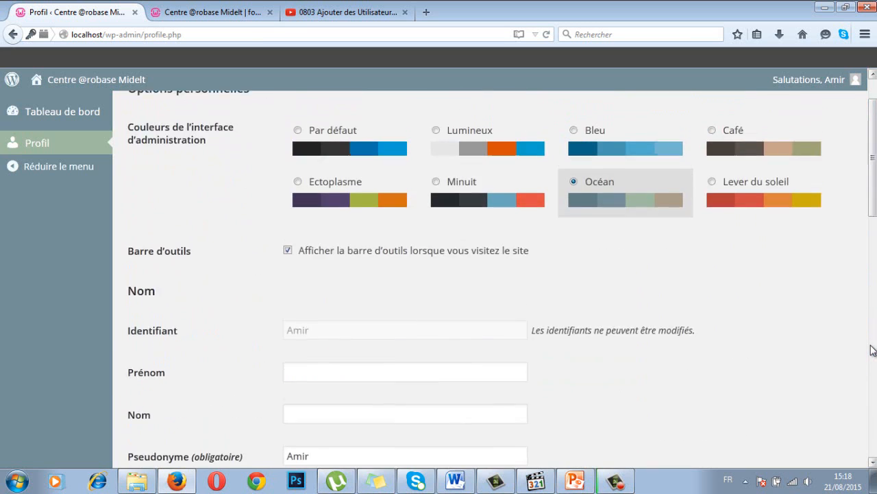
# Step: Get past the leave-page warning and log out of the subscriber account via Se déconnecter
pyautogui.click(851, 80)
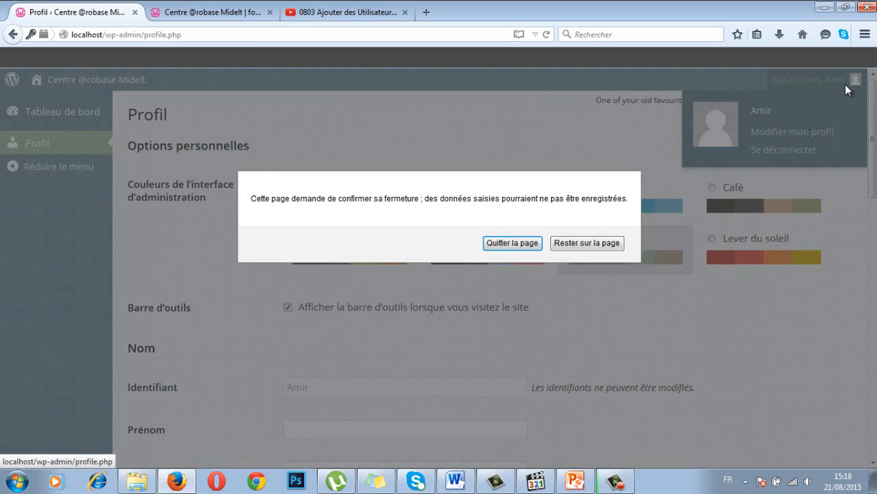
pyautogui.click(514, 244)
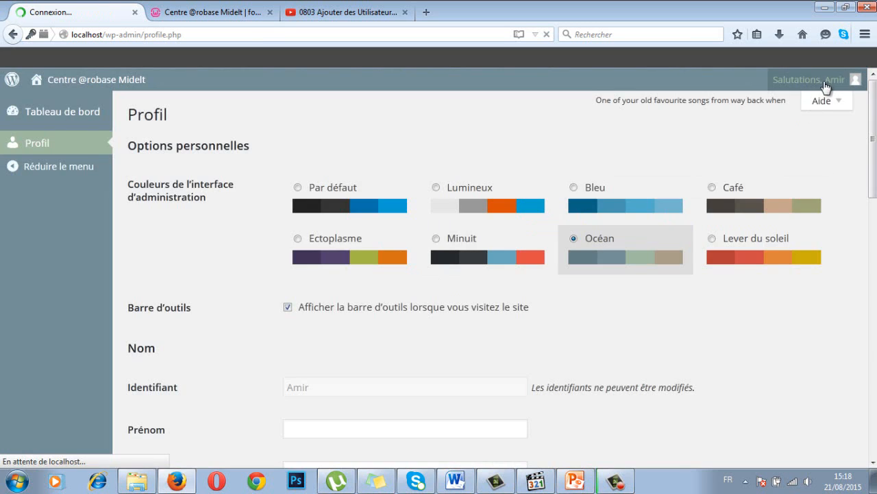
pyautogui.click(809, 99)
pyautogui.click(587, 242)
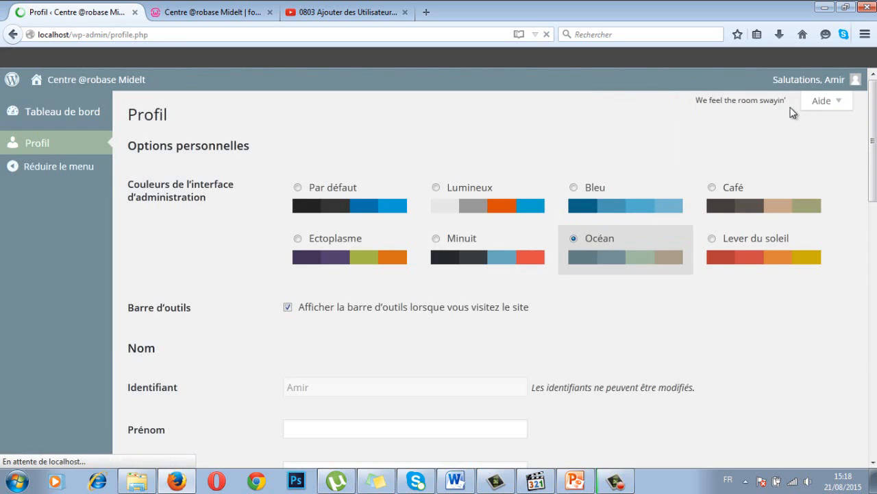
pyautogui.click(822, 83)
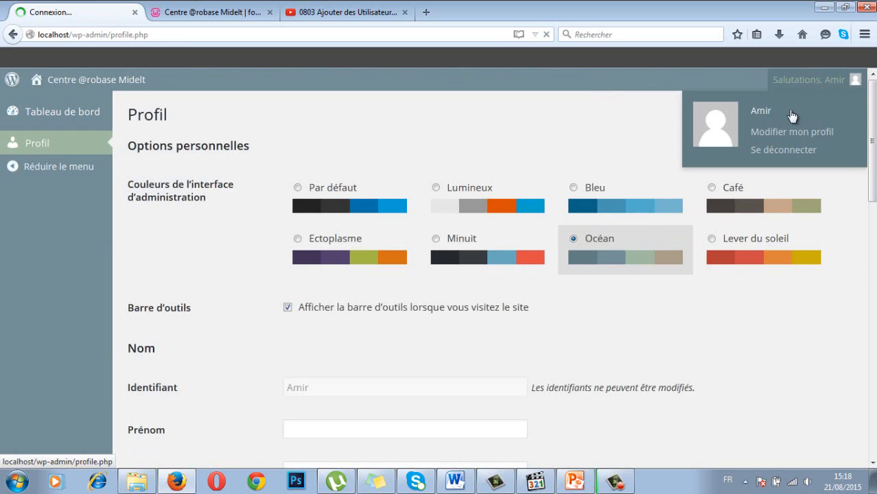
pyautogui.click(771, 149)
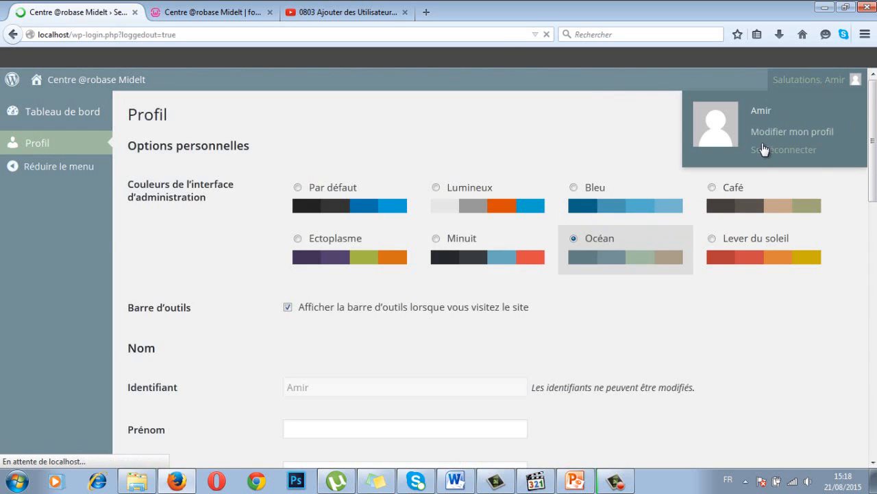
pyautogui.click(397, 300)
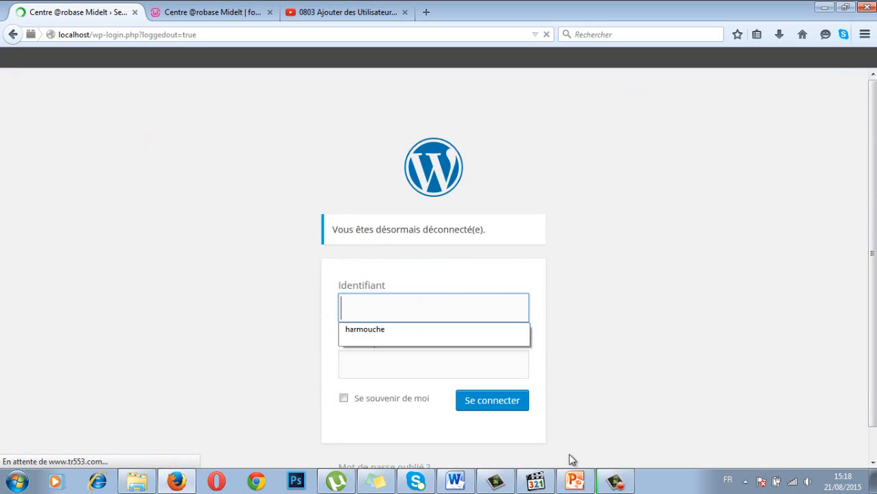
# Step: Look up slide 65 in PowerPoint and enter the contributor's username in Identifiant
pyautogui.moveTo(575, 482)
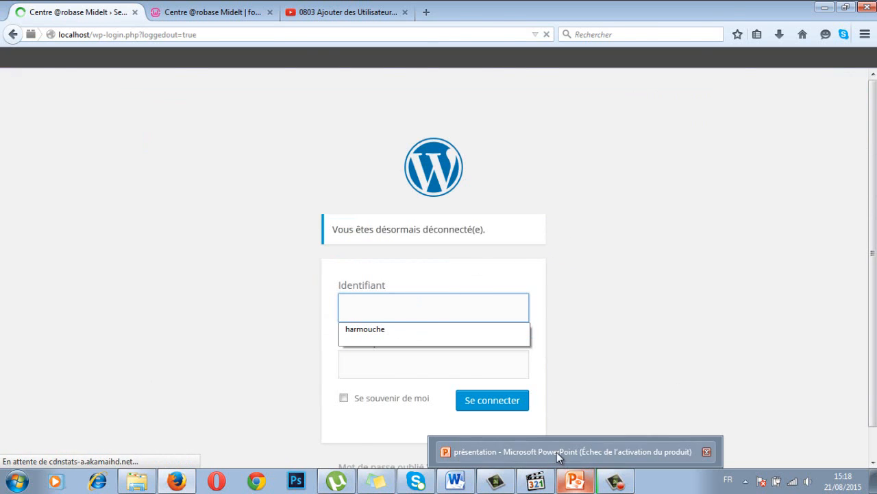
pyautogui.click(557, 451)
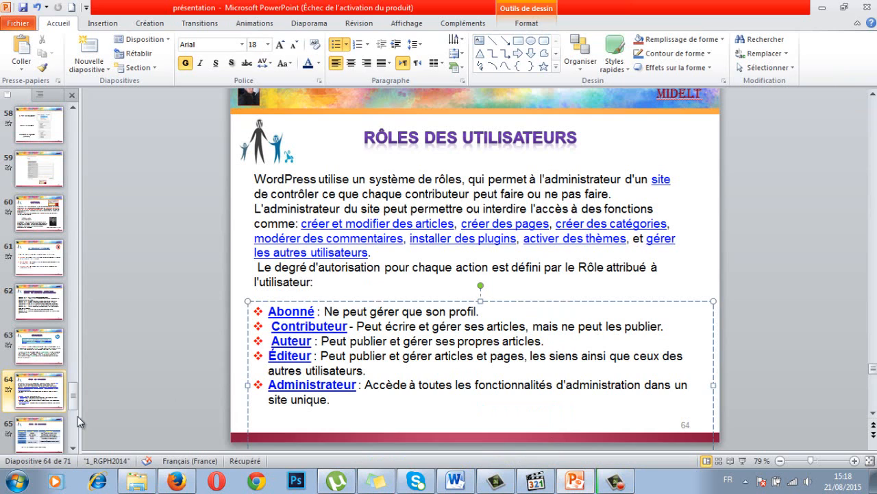
pyautogui.click(39, 426)
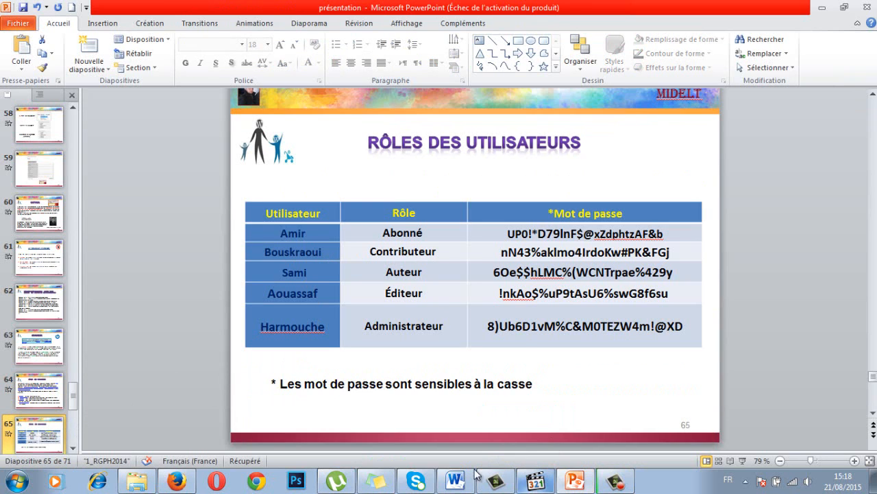
pyautogui.hotkey('alt', 'Tab')
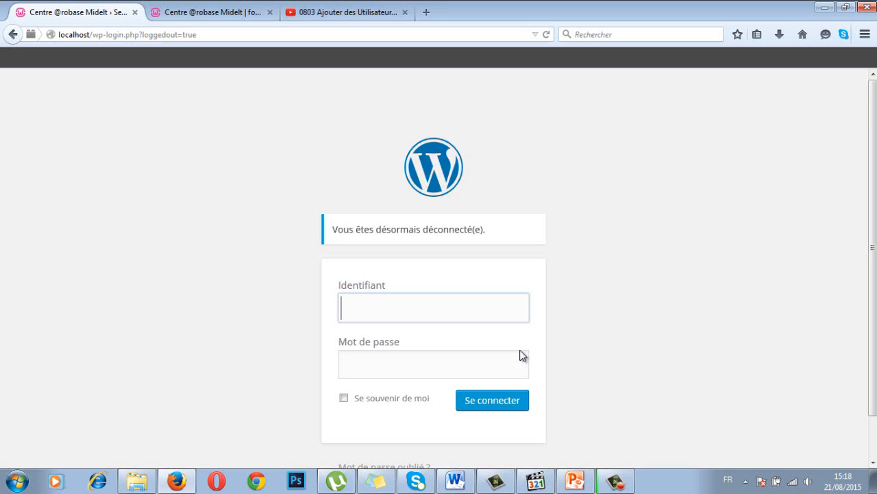
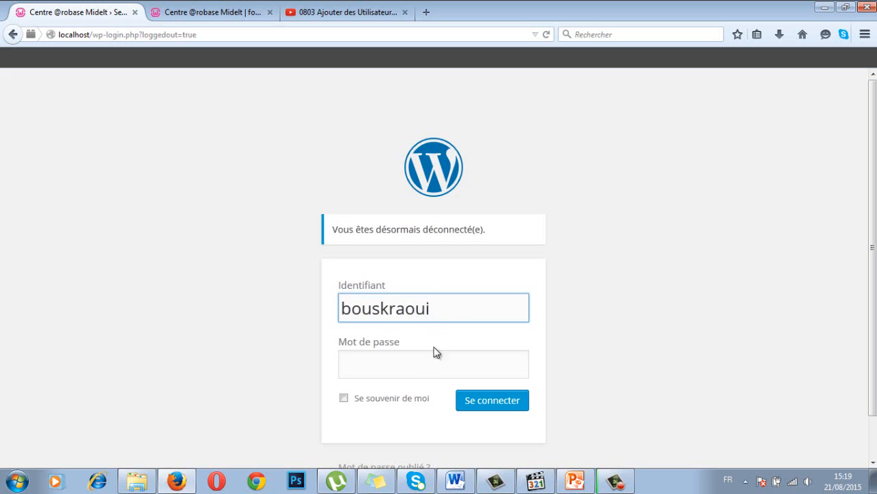
# Step: Select and copy the contributor's password from the slide 65 table
pyautogui.click(401, 368)
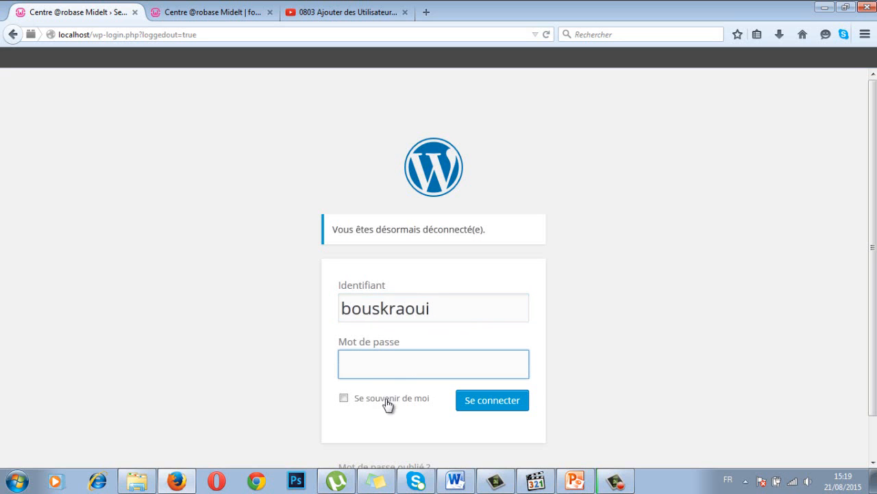
pyautogui.click(575, 480)
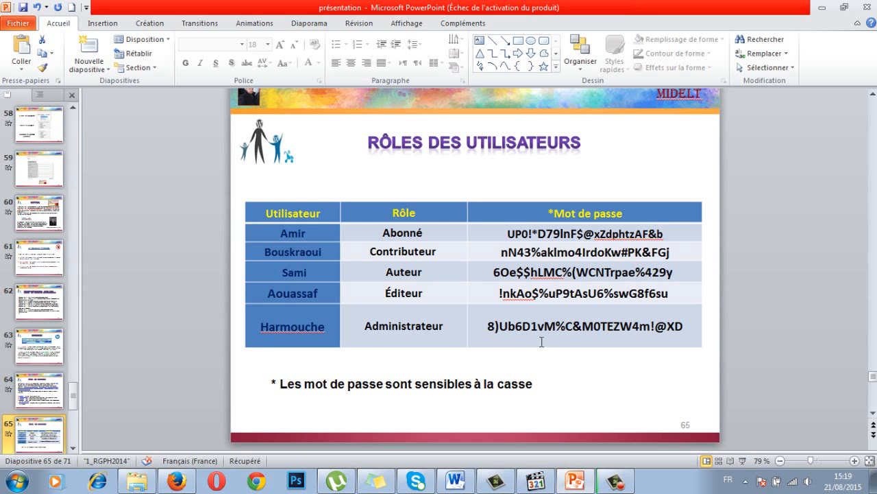
pyautogui.click(588, 252)
pyautogui.tripleClick(667, 249)
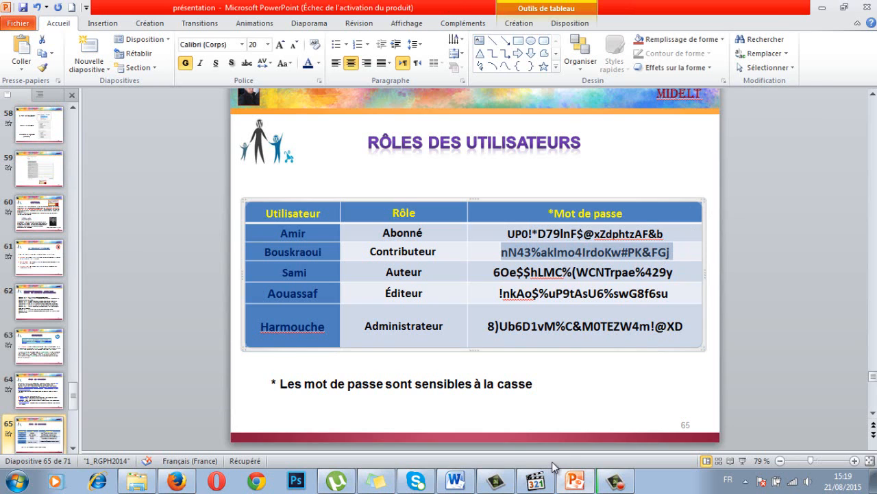
pyautogui.hotkey('alt', 'Tab')
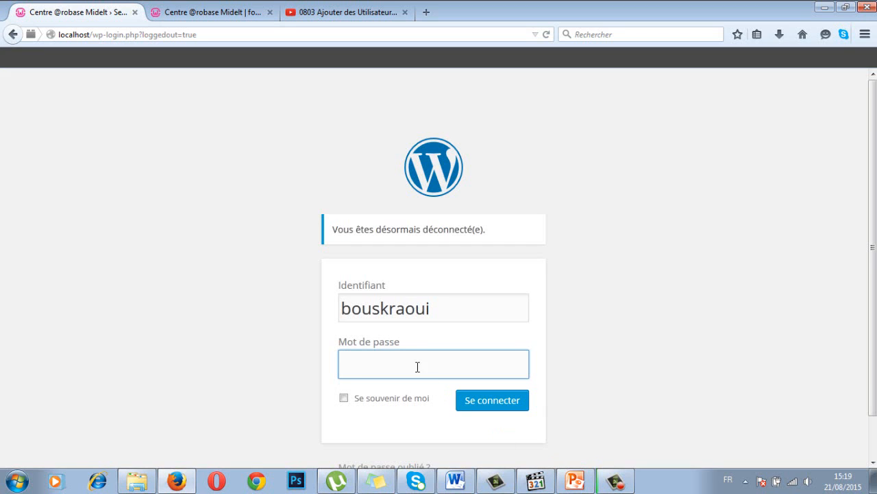
# Step: Paste the copied password and log in as the contributor, dismissing the save-password prompt
pyautogui.hotkey('ctrl', 'v')
pyautogui.click(487, 403)
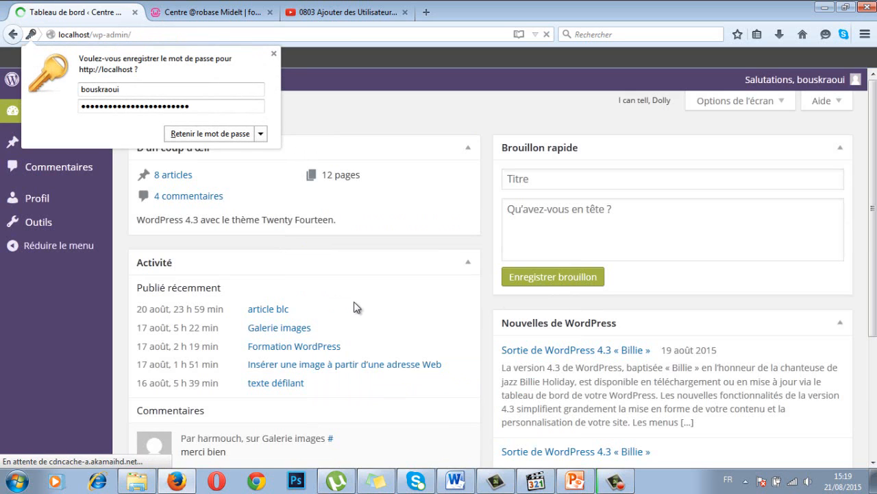
pyautogui.click(273, 53)
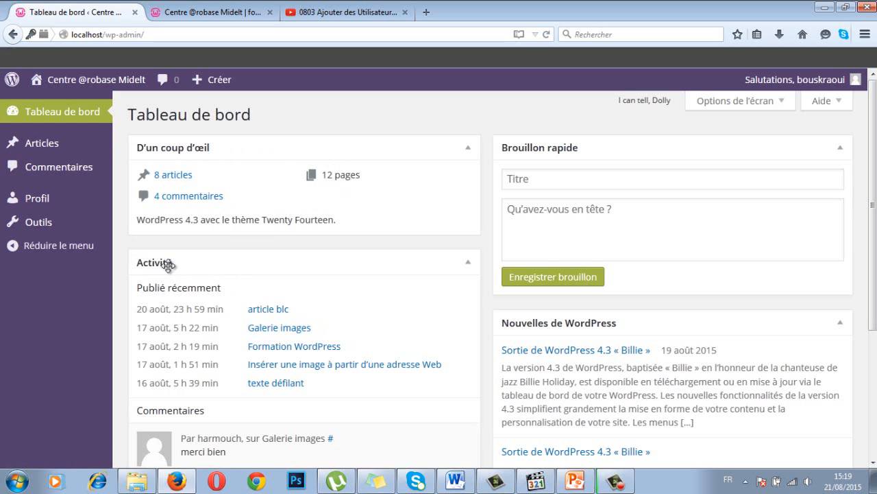
# Step: Go to the contributor's Articles list and start a new article from Créer > Article
pyautogui.scroll(-5, 408, 330)
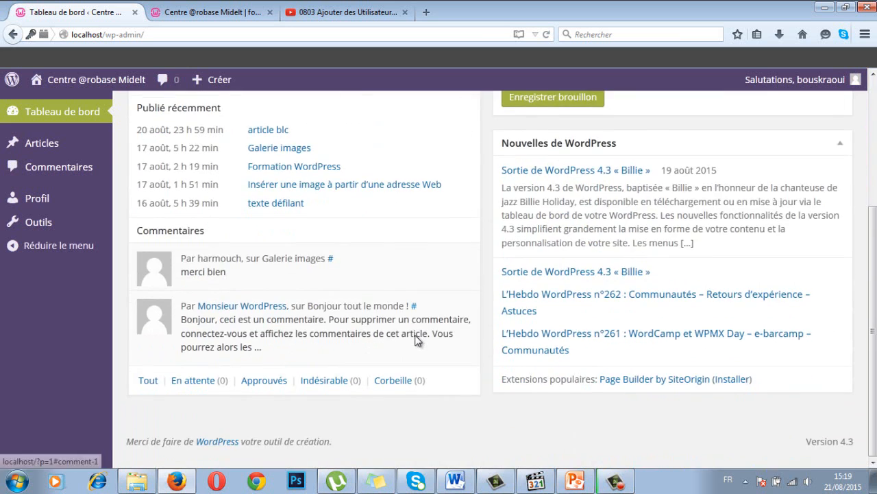
pyautogui.scroll(5, 416, 339)
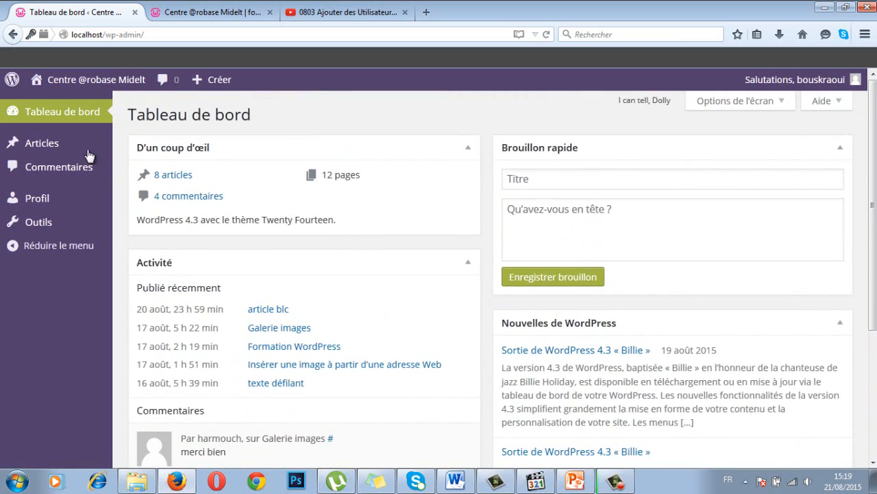
pyautogui.moveTo(42, 146)
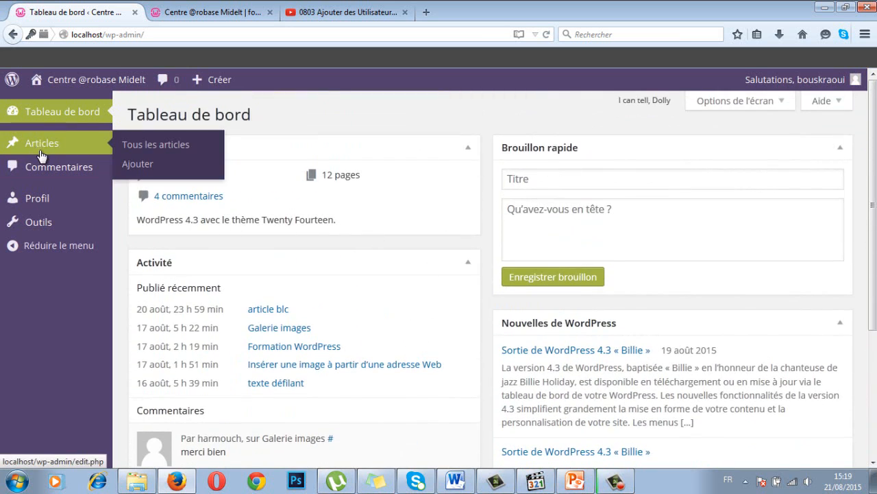
pyautogui.click(41, 148)
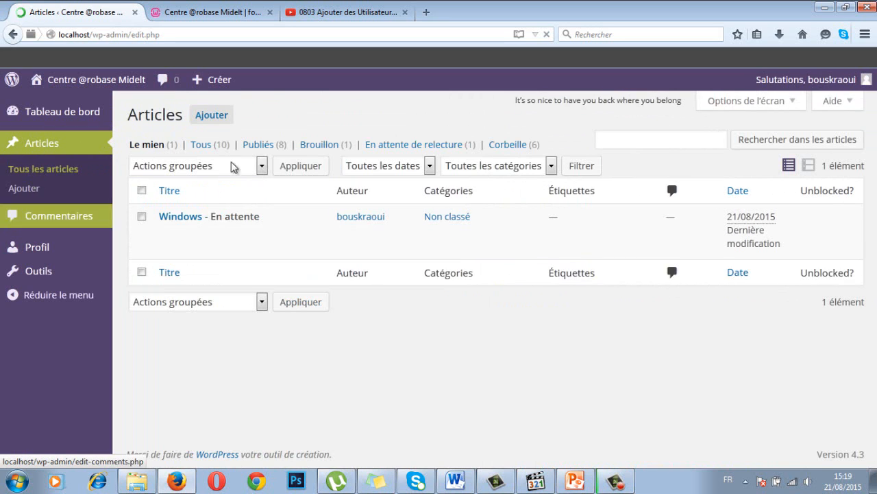
pyautogui.moveTo(198, 81)
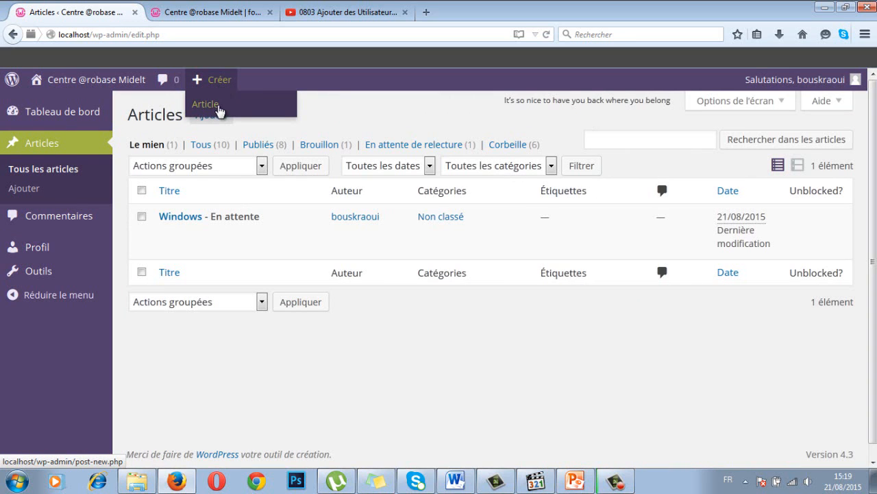
pyautogui.click(218, 109)
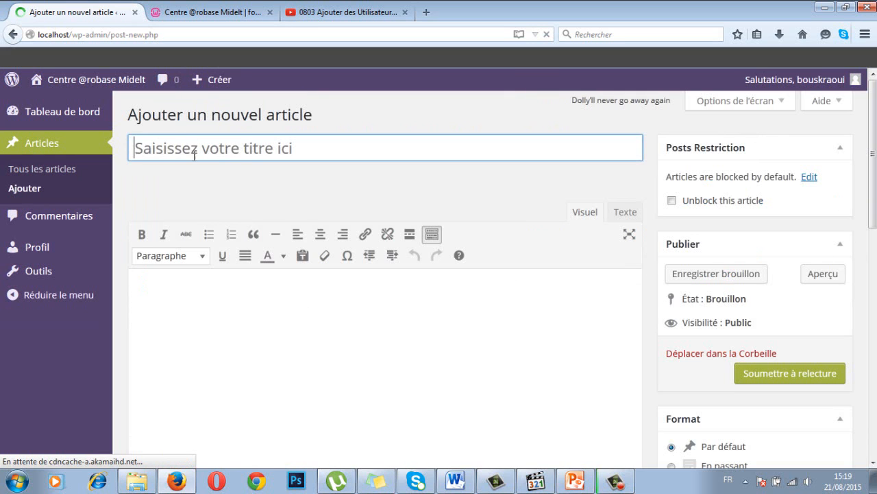
# Step: Title the new article 'Linux' and write 'texte' in its body
pyautogui.click(163, 145)
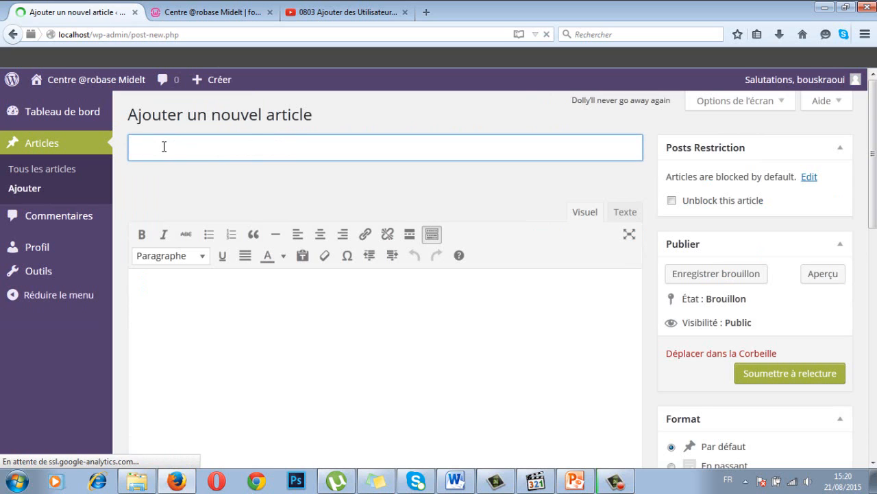
pyautogui.write('Linux')
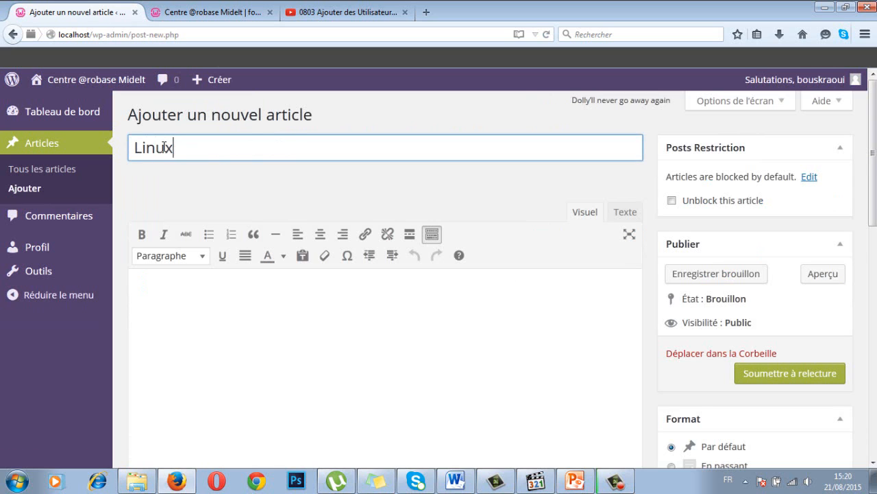
pyautogui.click(185, 286)
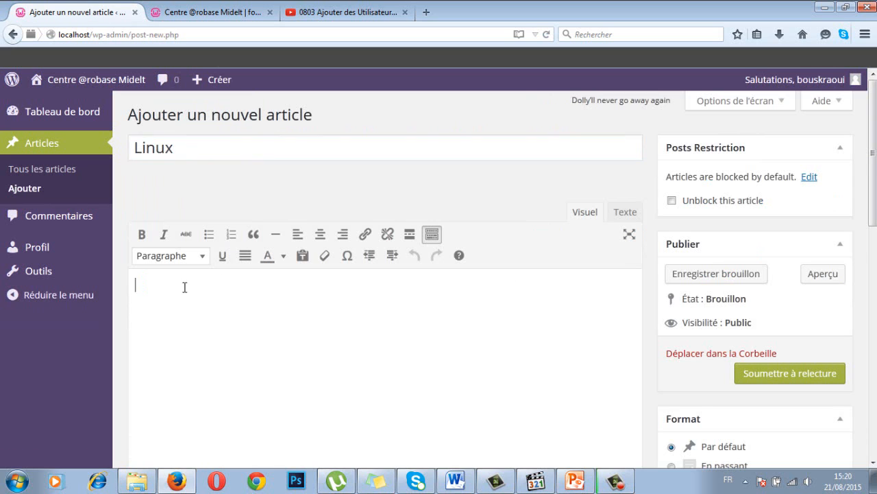
pyautogui.write('texte')
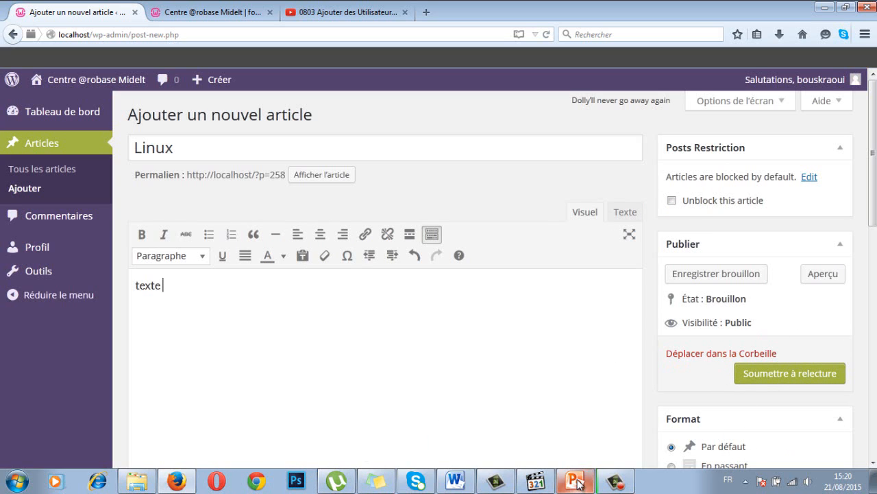
# Step: Show PowerPoint slide 64 on user-role capabilities, then return to the Linux article editor
pyautogui.moveTo(576, 482)
pyautogui.click(565, 453)
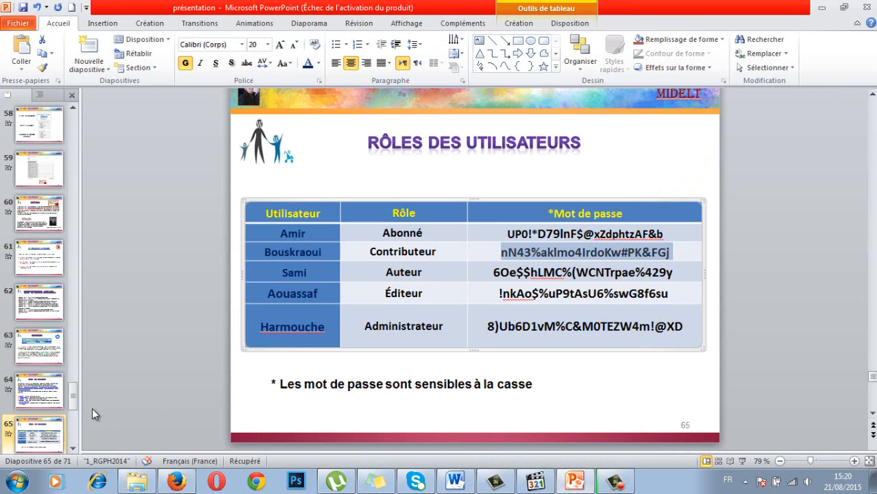
pyautogui.click(56, 389)
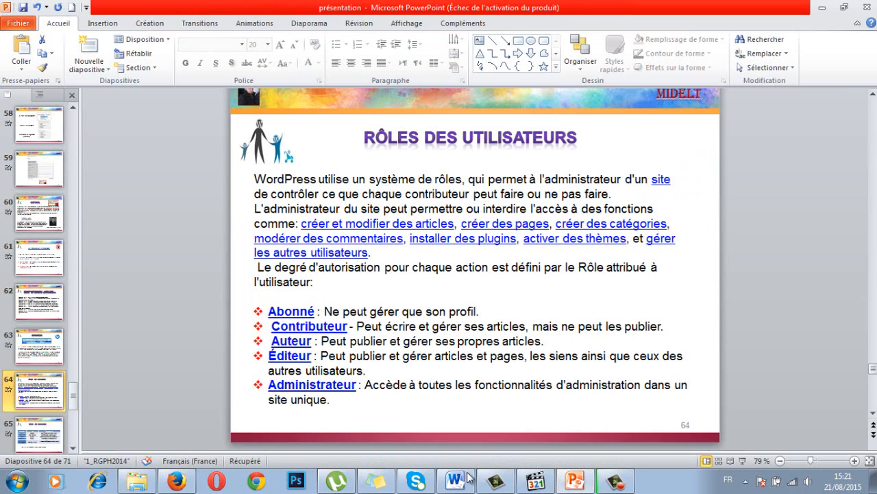
pyautogui.hotkey('alt', 'Tab')
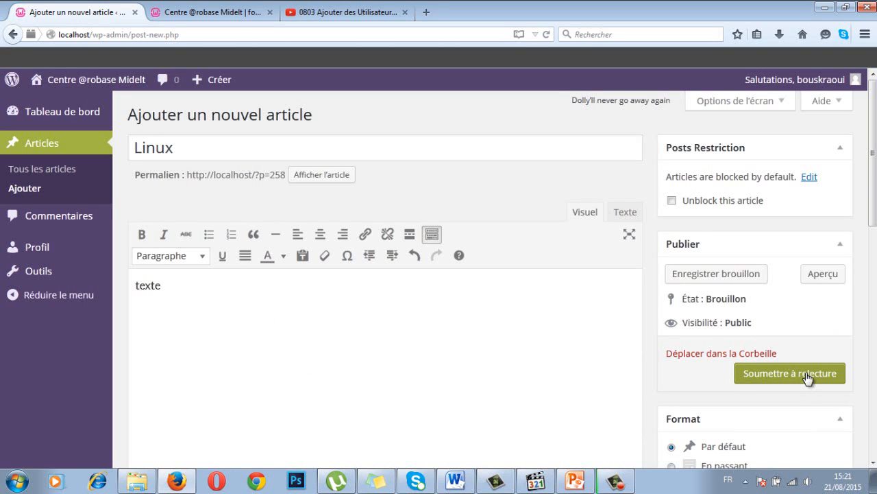
# Step: Submit the Linux article for review, setting it to En attente de relecture
pyautogui.click(807, 374)
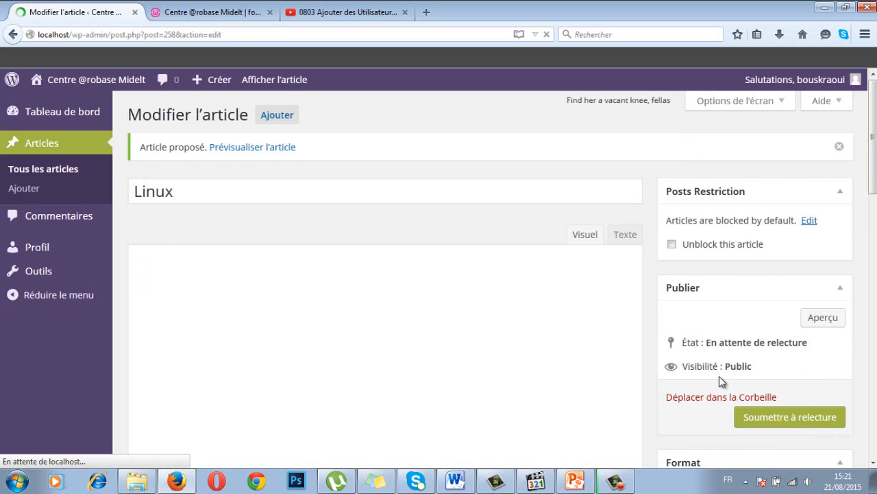
pyautogui.click(51, 218)
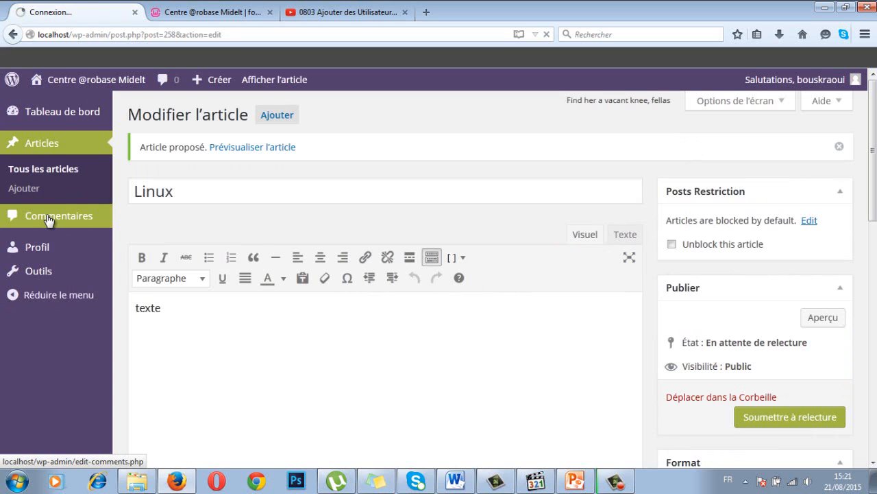
# Step: View the Commentaires list and inspect the Actions groupées options available to the contributor
pyautogui.click(49, 218)
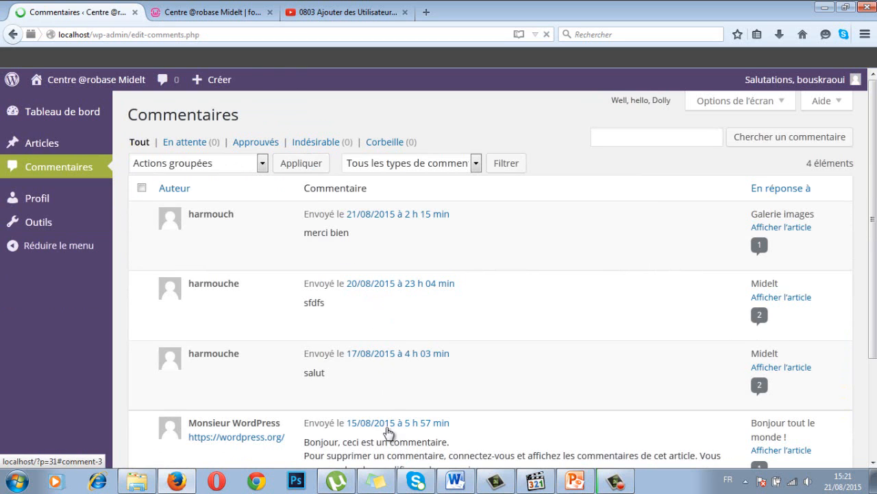
pyautogui.scroll(-3, 237, 240)
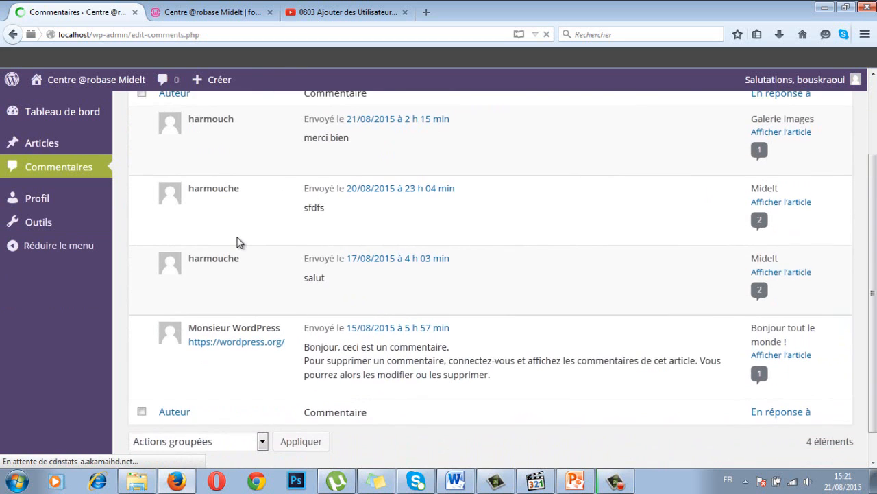
pyautogui.scroll(3, 237, 240)
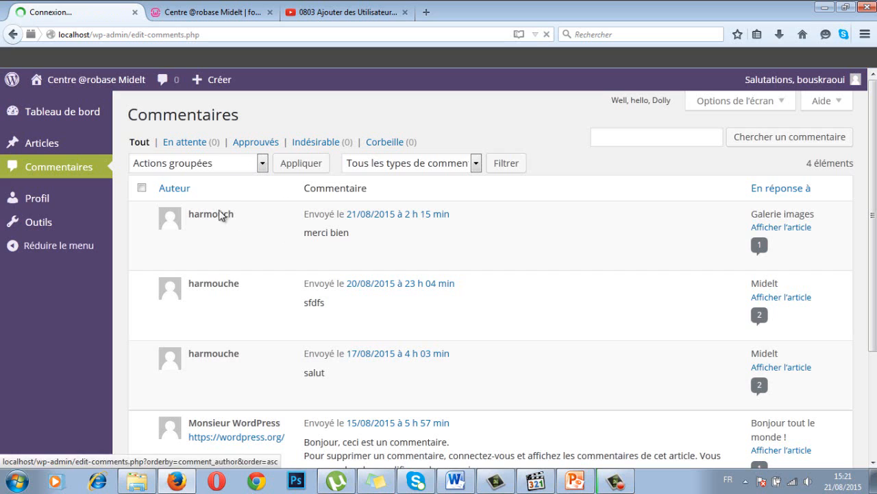
pyautogui.click(214, 164)
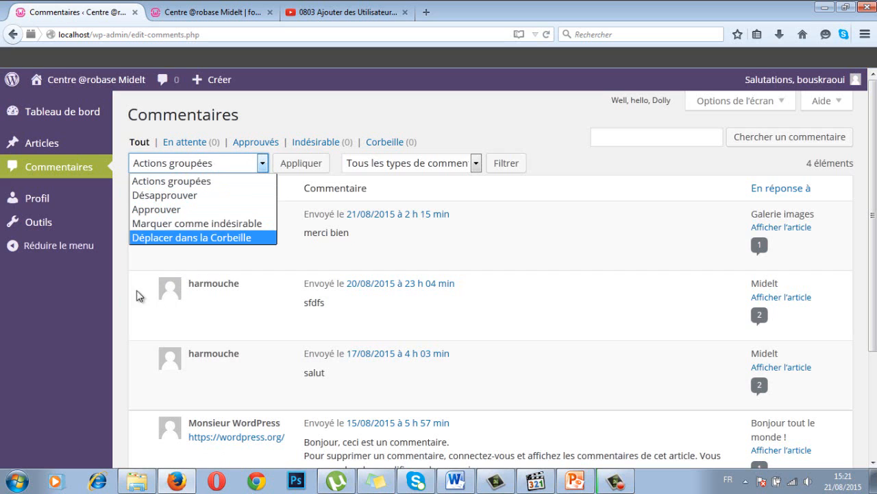
pyautogui.click(119, 283)
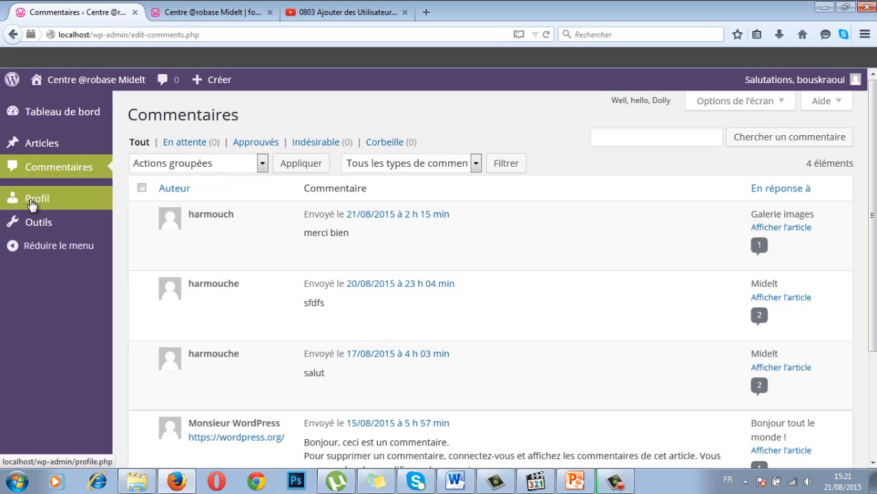
pyautogui.click(31, 203)
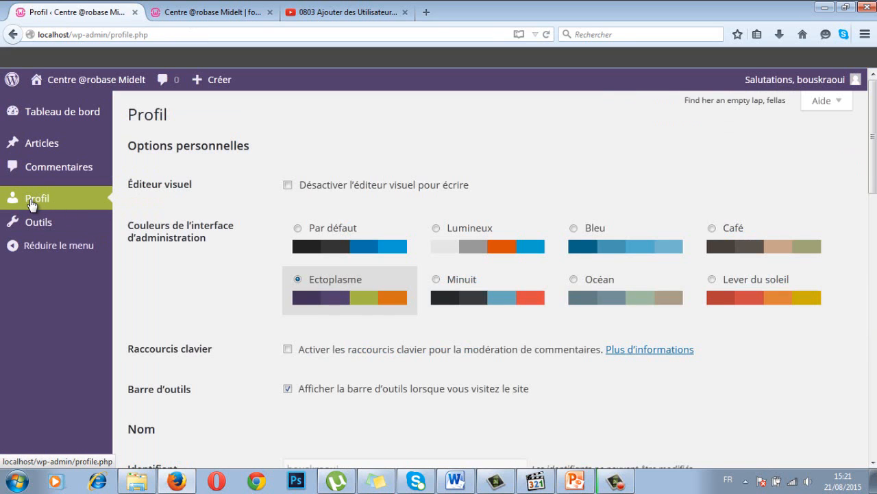
# Step: Browse the Profil and Outils pages, then log out of the contributor account
pyautogui.click(32, 204)
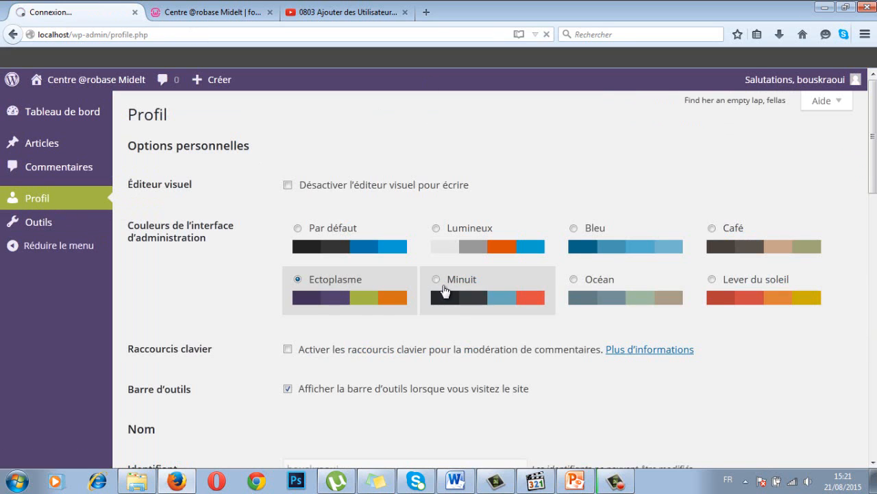
pyautogui.click(40, 224)
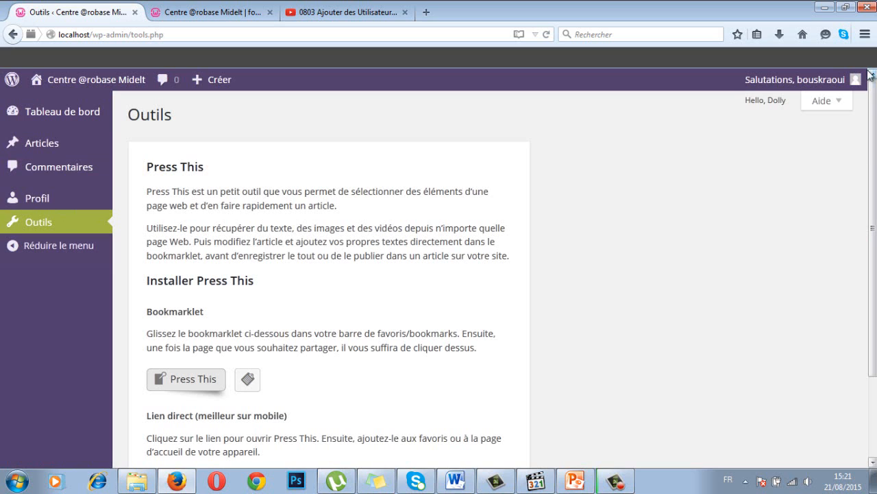
pyautogui.moveTo(855, 81)
pyautogui.click(781, 151)
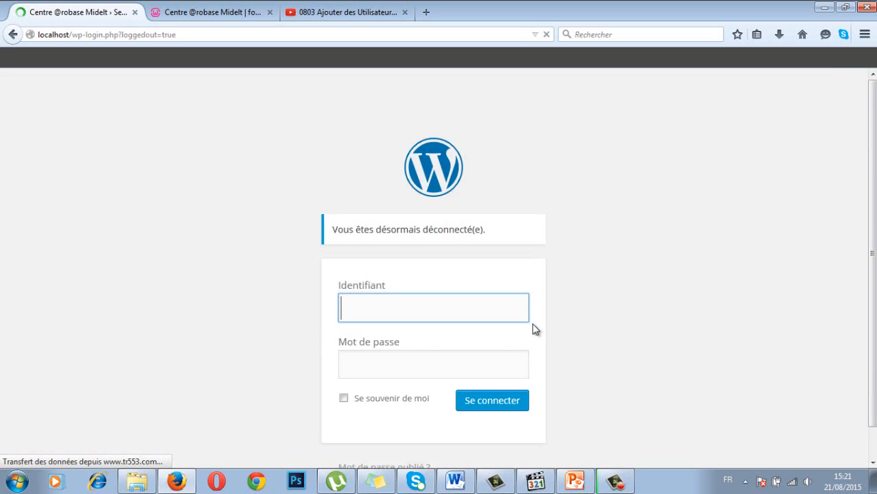
# Step: Show slide 65 in PowerPoint and select the Auteur account's password in the table
pyautogui.hotkey('alt', 'Tab')
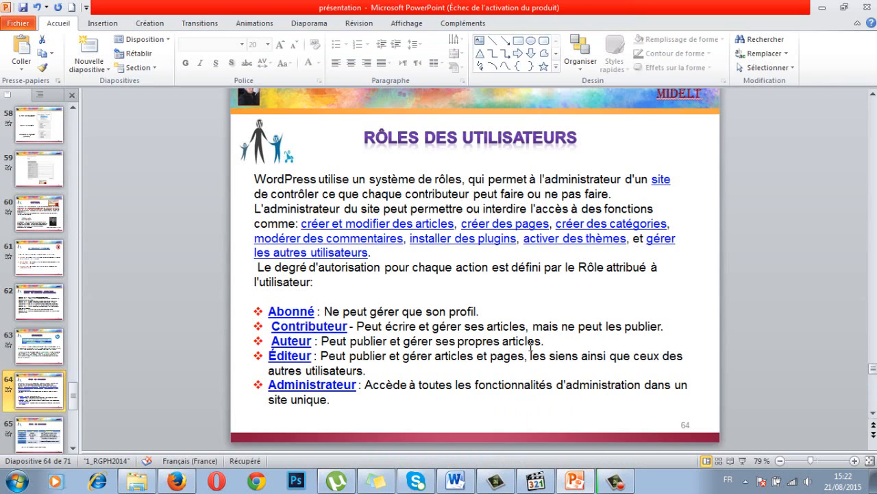
pyautogui.click(49, 433)
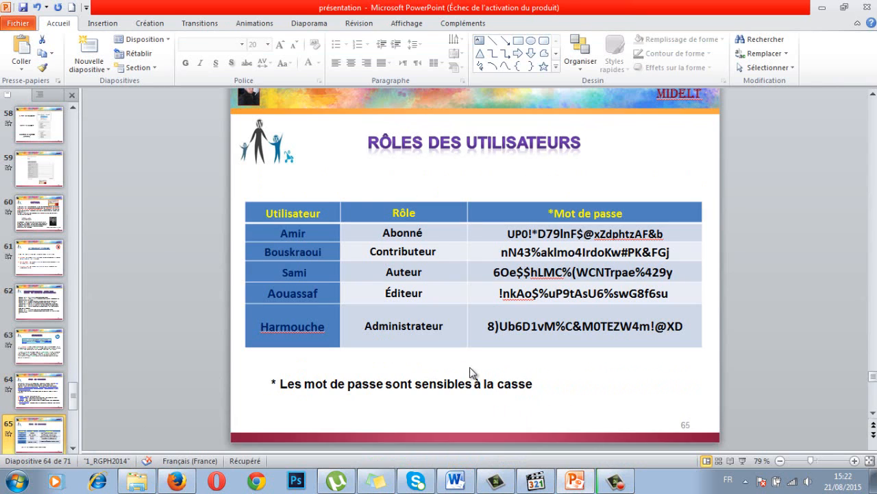
pyautogui.click(501, 272)
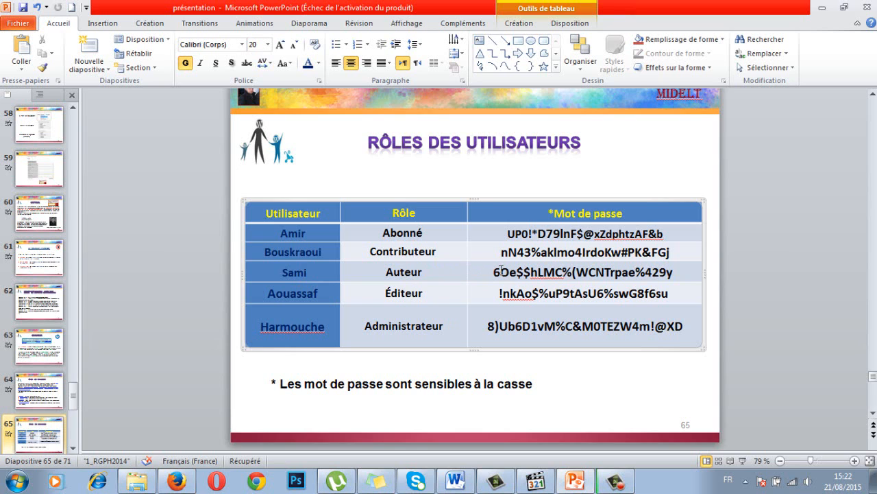
pyautogui.moveTo(492, 273); pyautogui.dragTo(675, 273)
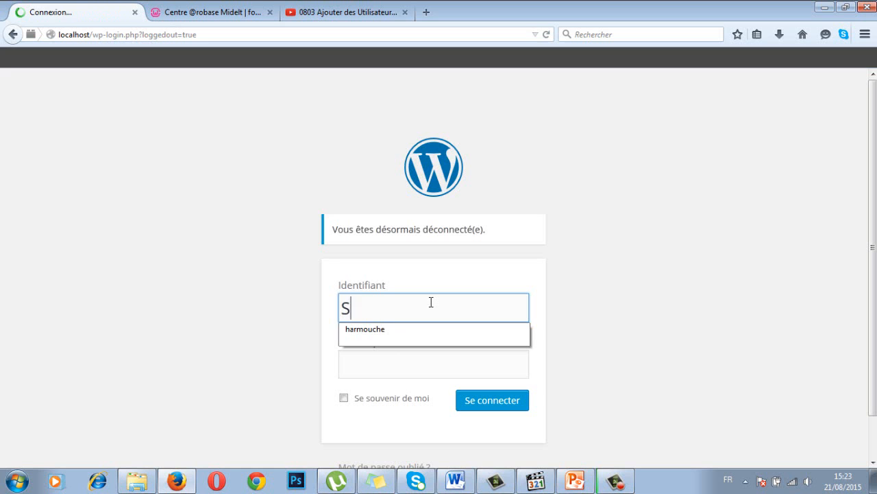
# Step: Sign in with the author's username and pasted password, declining Firefox's offer to save it
pyautogui.write('ami')
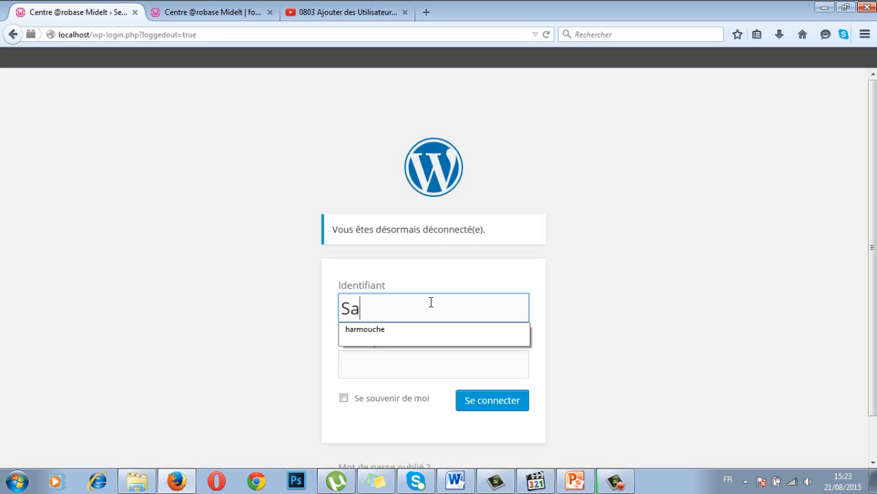
pyautogui.click(389, 363)
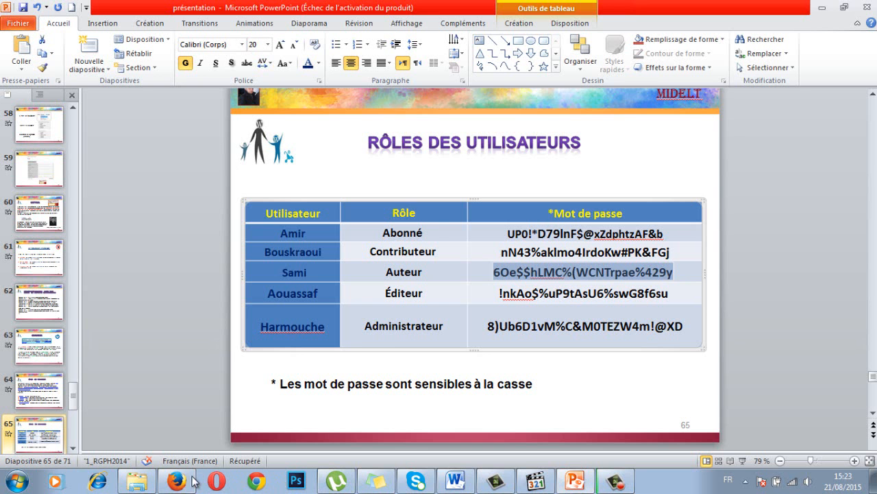
pyautogui.click(181, 478)
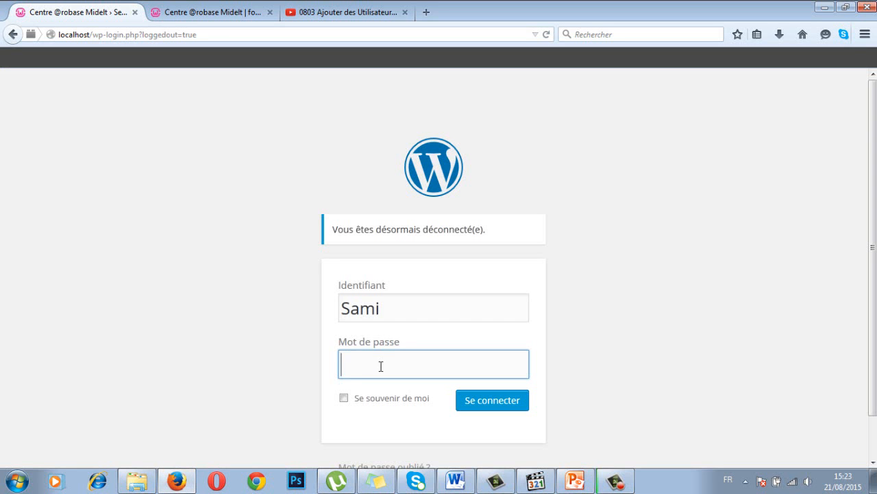
pyautogui.hotkey('ctrl', 'v')
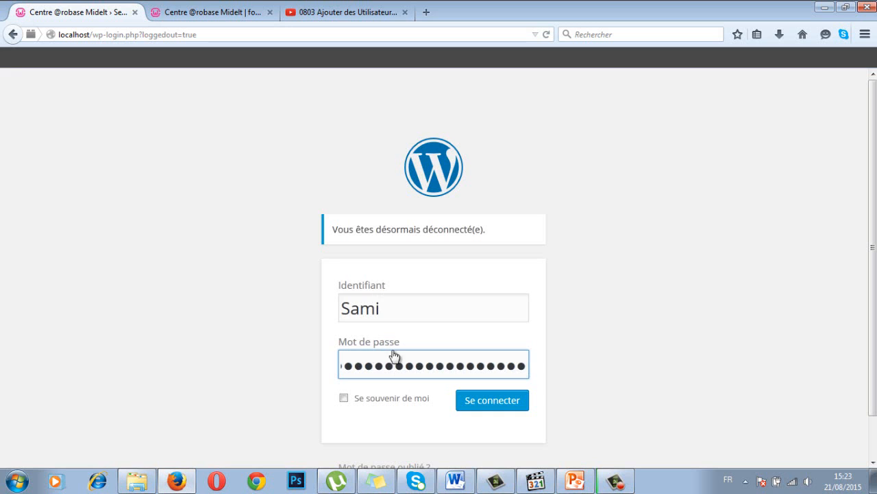
pyautogui.click(497, 408)
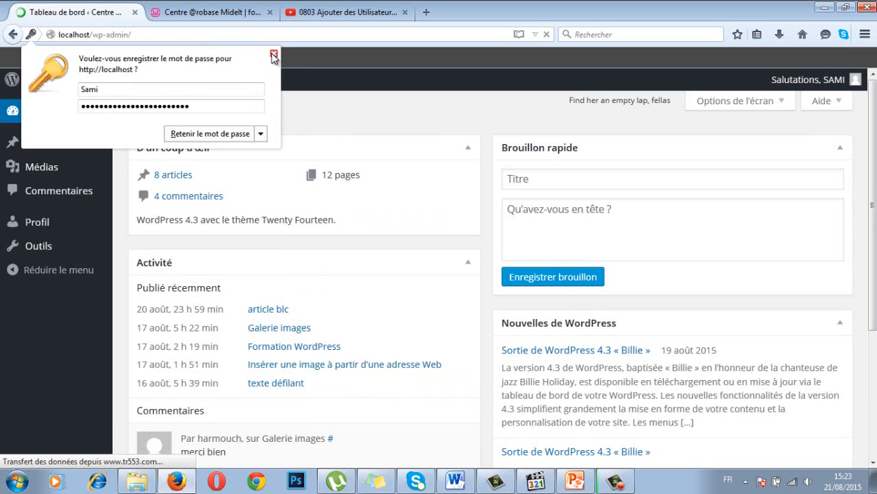
pyautogui.click(273, 54)
# Step: Show PowerPoint slide 64 on user roles, then return to the WordPress dashboard
pyautogui.click(573, 480)
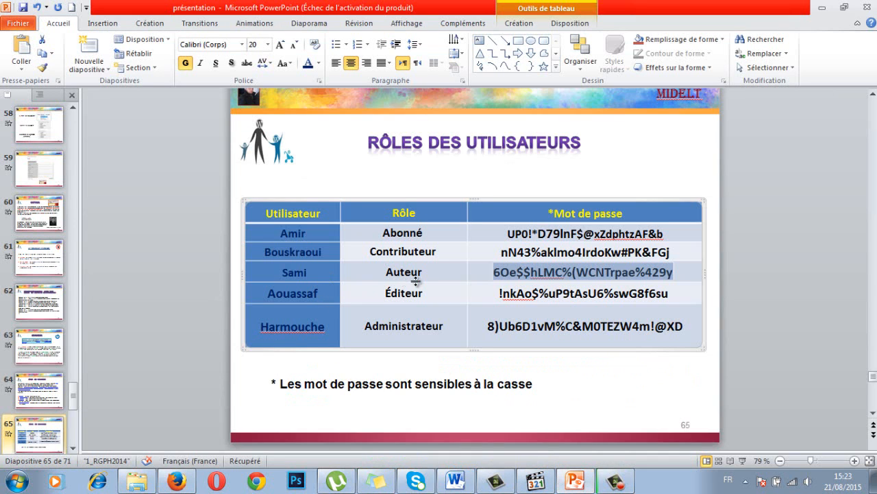
pyautogui.click(48, 391)
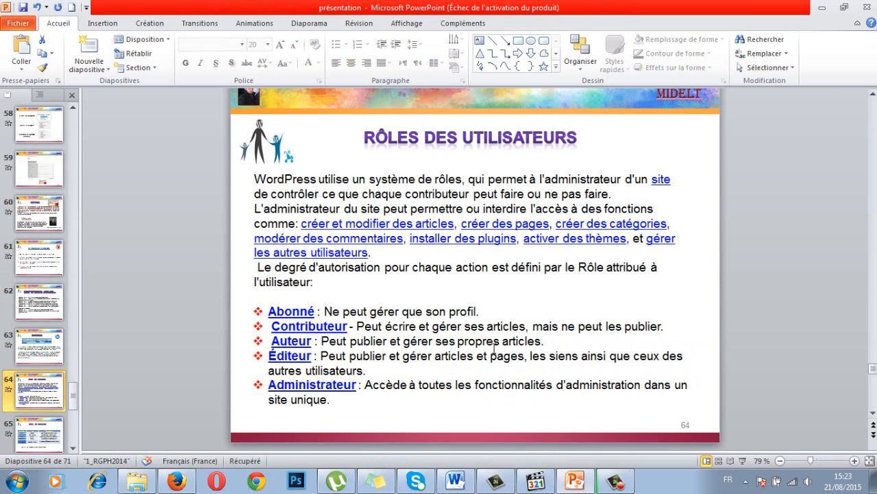
pyautogui.hotkey('alt', 'Tab')
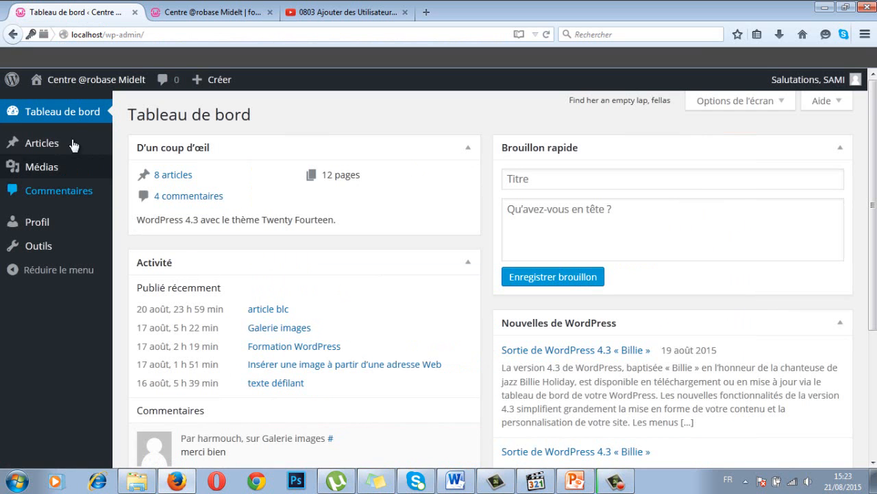
# Step: Start a new article from Articles > Ajouter and title it 'ubuntu'
pyautogui.click(46, 147)
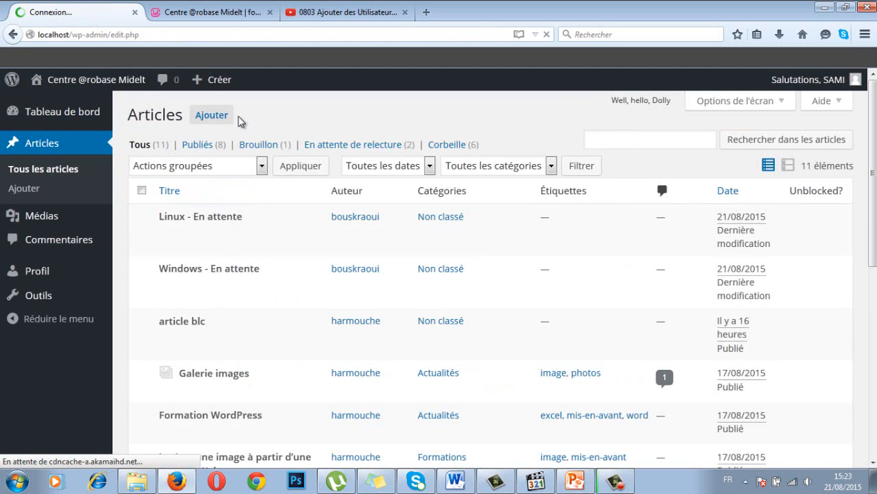
pyautogui.click(211, 116)
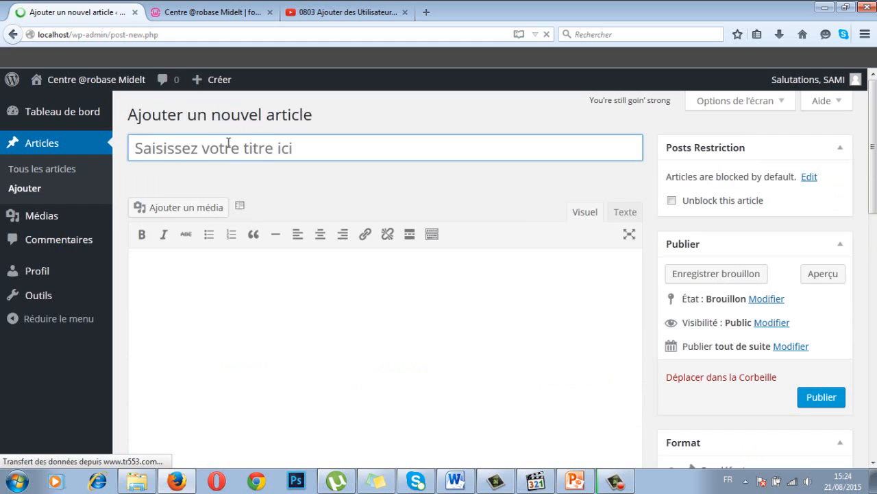
pyautogui.click(213, 146)
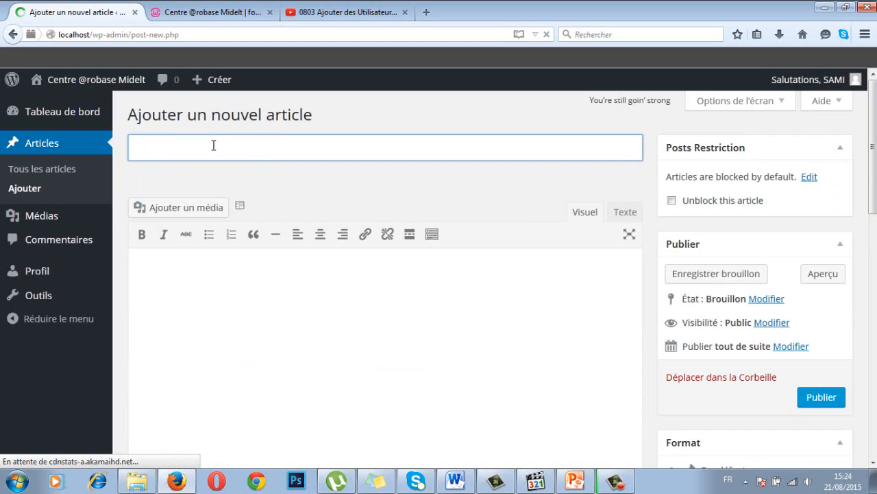
pyautogui.write('u')
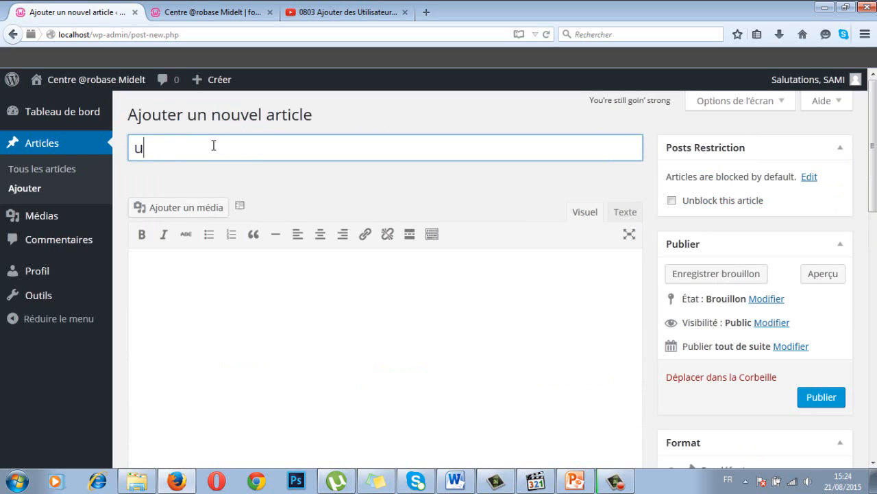
pyautogui.write('buntu')
# Step: Write 'test' as the article body, correcting a mistyped letter
pyautogui.click(215, 257)
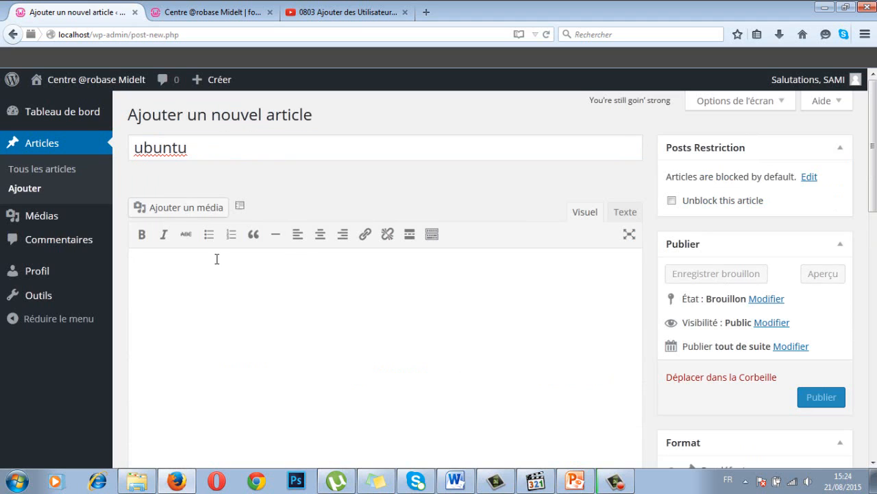
pyautogui.write('d')
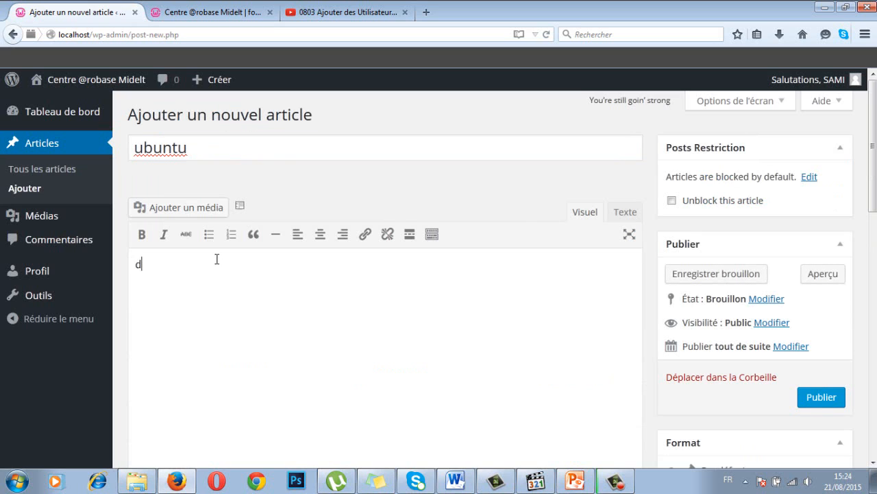
pyautogui.press('BackSpace')
pyautogui.write('test')
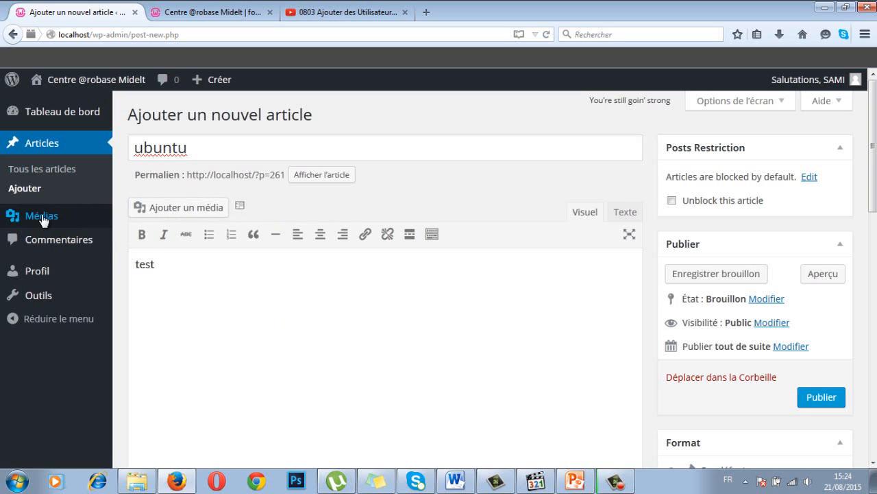
pyautogui.moveTo(43, 218)
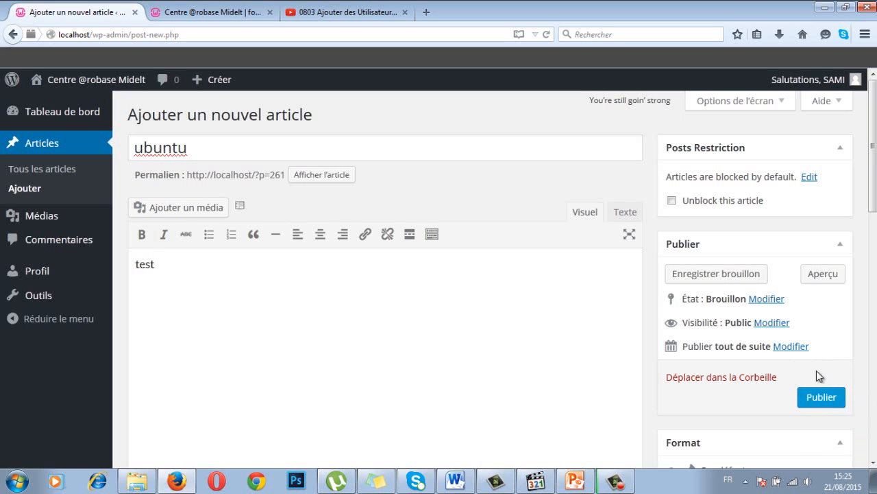
# Step: Publish the 'ubuntu' article, then choose Se déconnecter from the Salutations menu
pyautogui.click(821, 397)
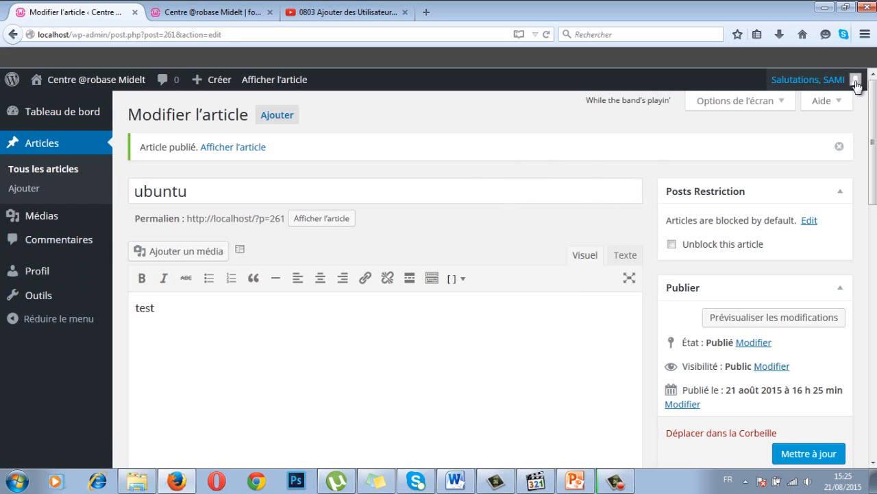
pyautogui.moveTo(855, 84)
pyautogui.click(770, 152)
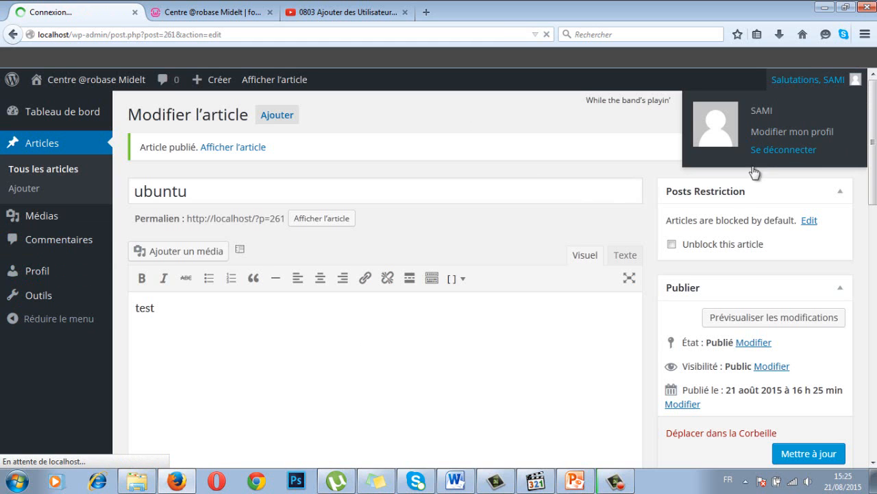
# Step: Highlight 'pages' in the Éditeur role on the slide, then focus the WordPress username field
pyautogui.click(568, 482)
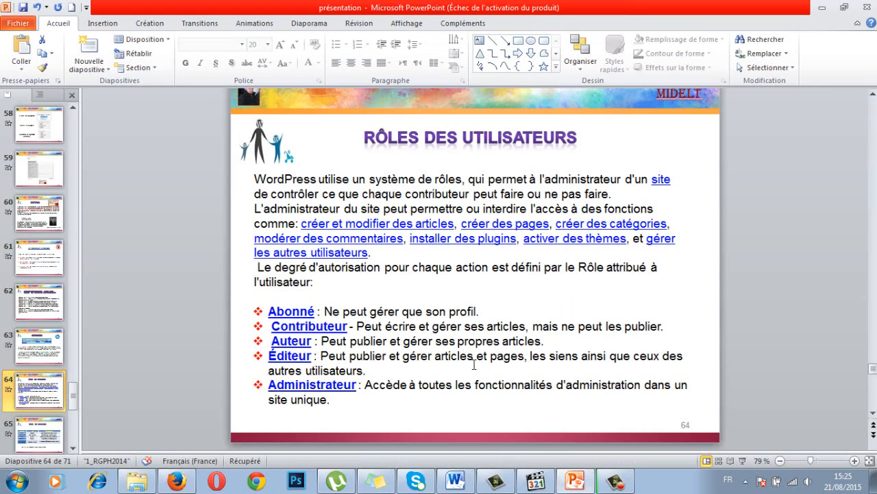
pyautogui.doubleClick(507, 356)
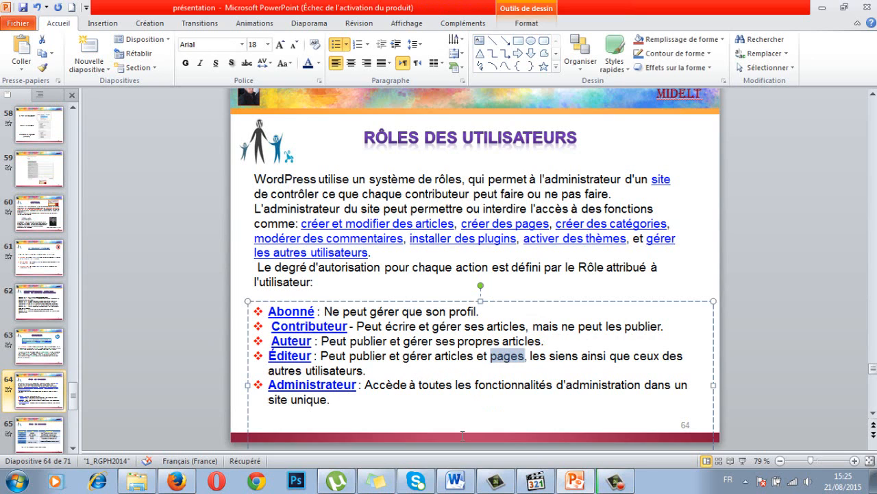
pyautogui.hotkey('alt', 'Tab')
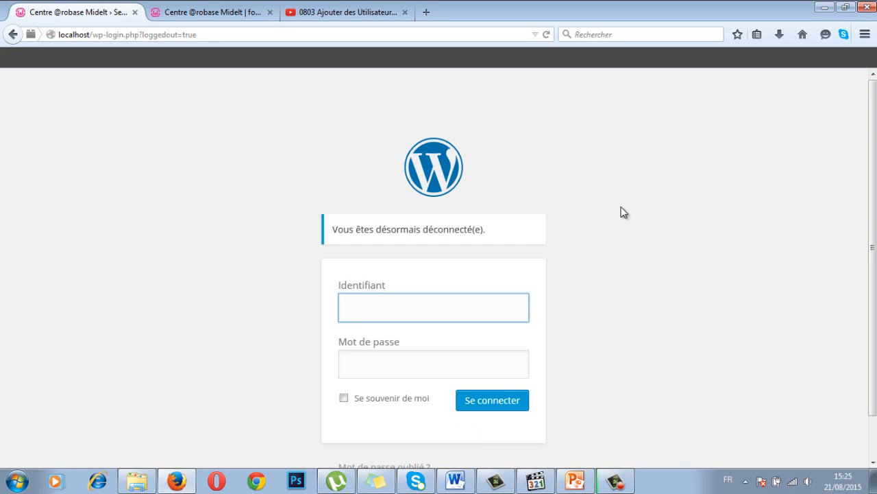
pyautogui.click(357, 309)
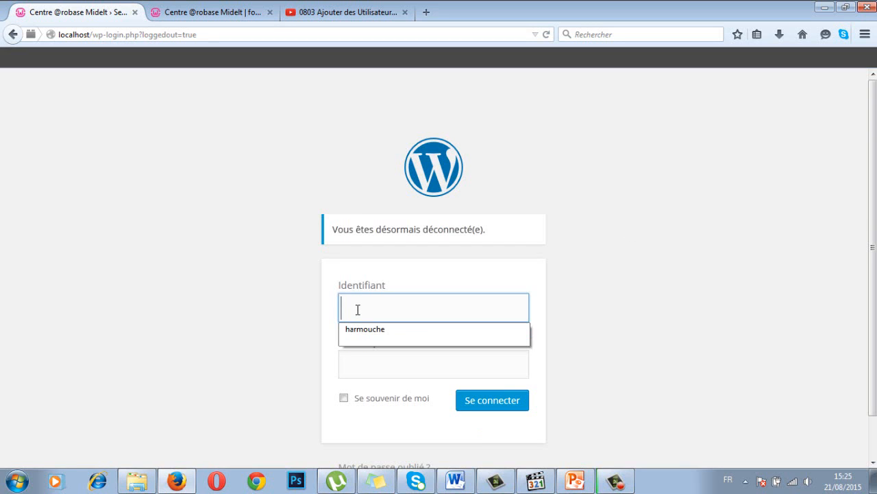
# Step: Copy the Éditeur password from the roles table on slide 65 and return to Firefox
pyautogui.hotkey('alt', 'Tab')
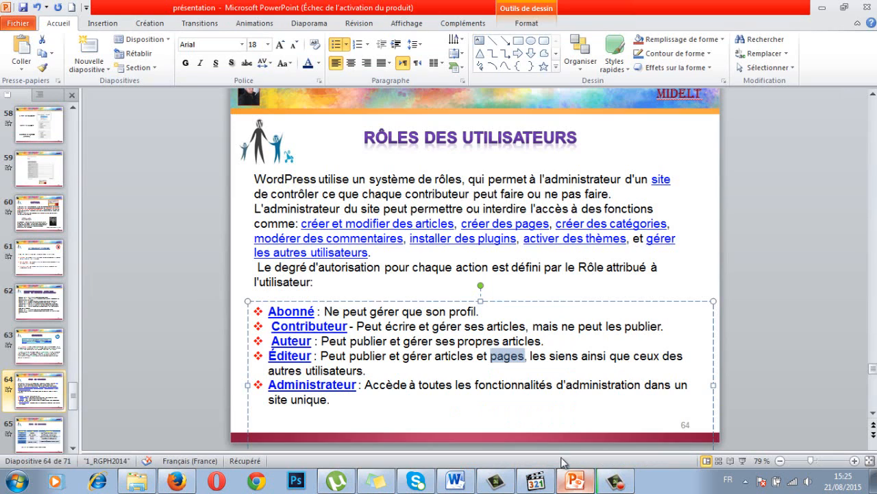
pyautogui.scroll(-1, 112, 390)
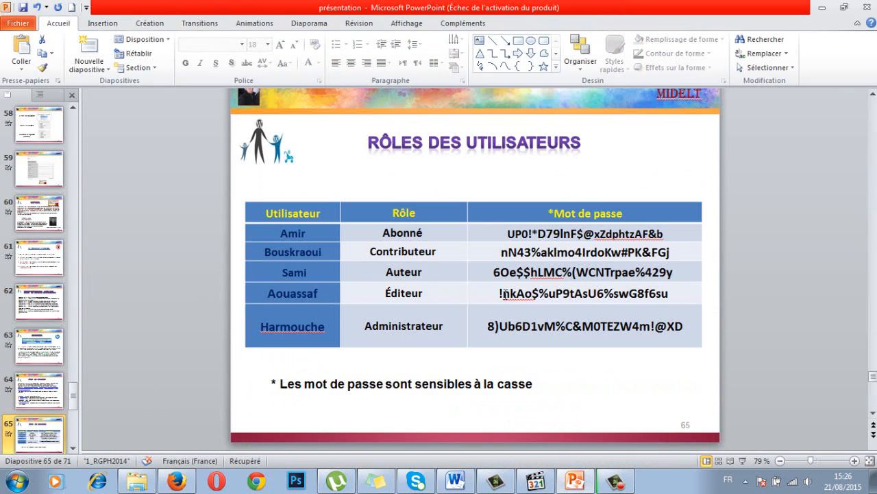
pyautogui.click(505, 293)
pyautogui.doubleClick(634, 289)
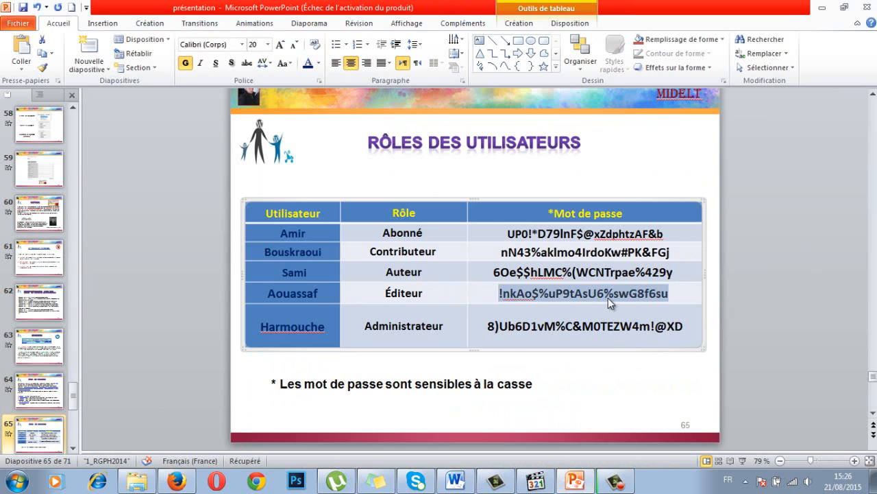
pyautogui.hotkey('alt', 'Tab')
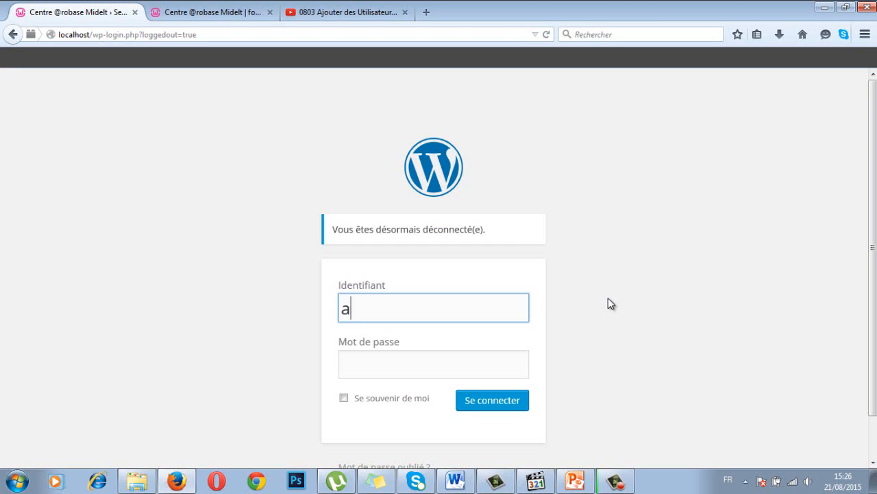
# Step: Sign in with the editor's username and pasted password, declining to save the password
pyautogui.press('Tab')
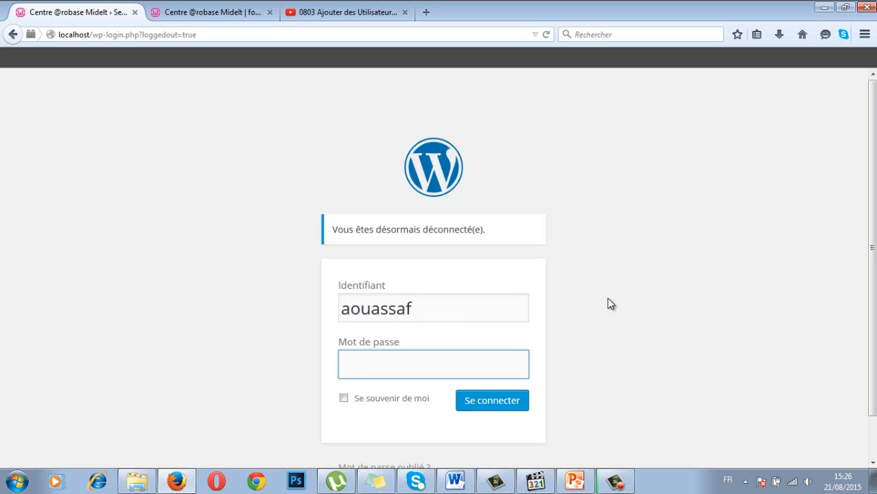
pyautogui.hotkey('ctrl', 'v')
pyautogui.click(506, 407)
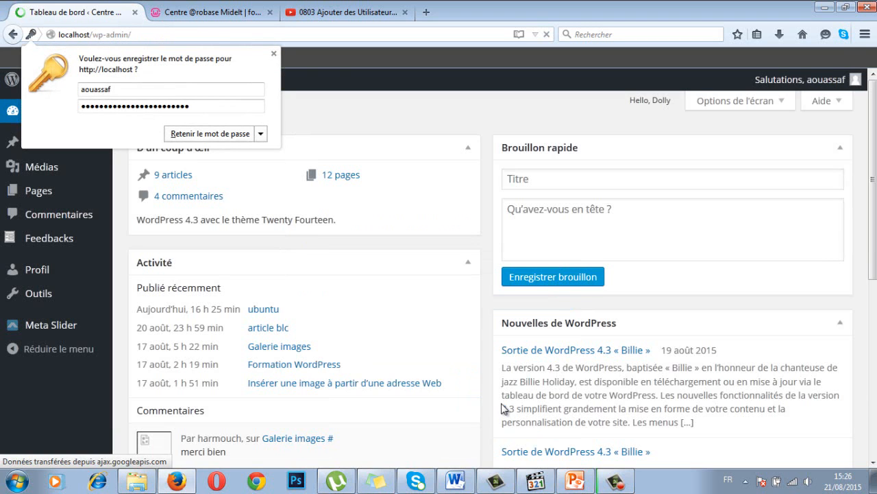
pyautogui.click(274, 53)
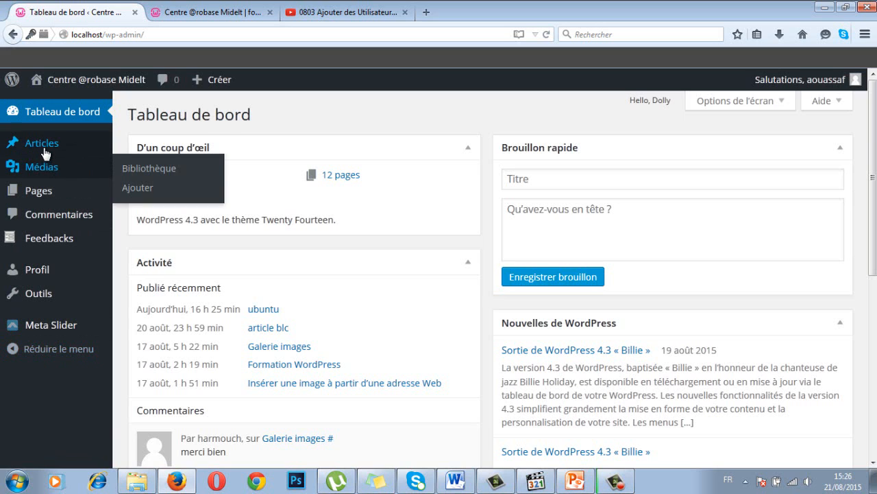
# Step: Open the Pages list showing all 12 published pages
pyautogui.moveTo(45, 152)
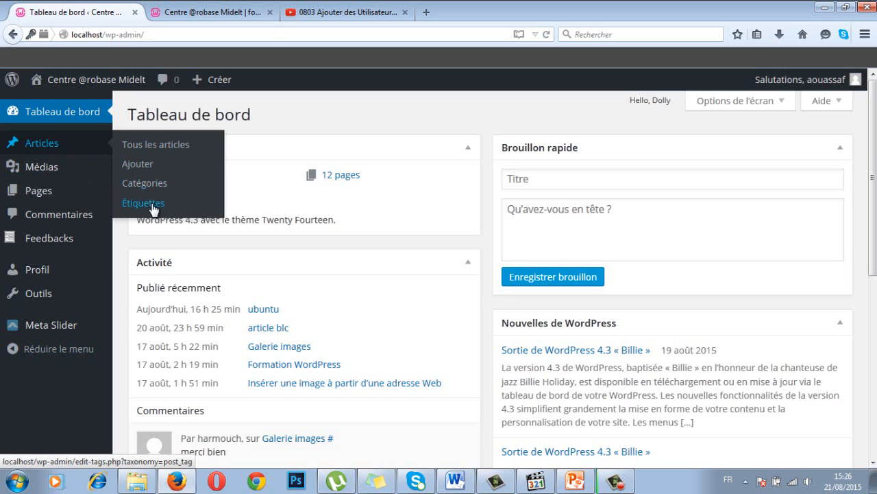
pyautogui.moveTo(49, 170)
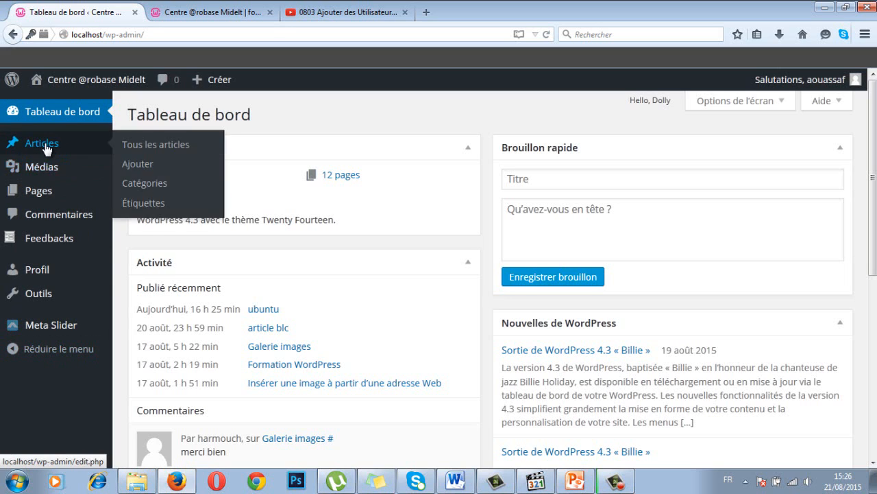
pyautogui.click(41, 195)
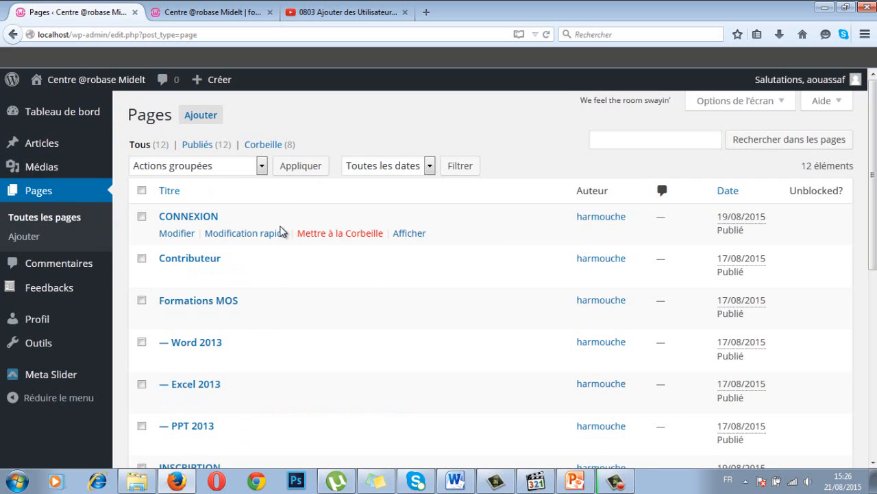
# Step: Start a blank new page via Ajouter, then sign out from the Salutations menu
pyautogui.click(203, 116)
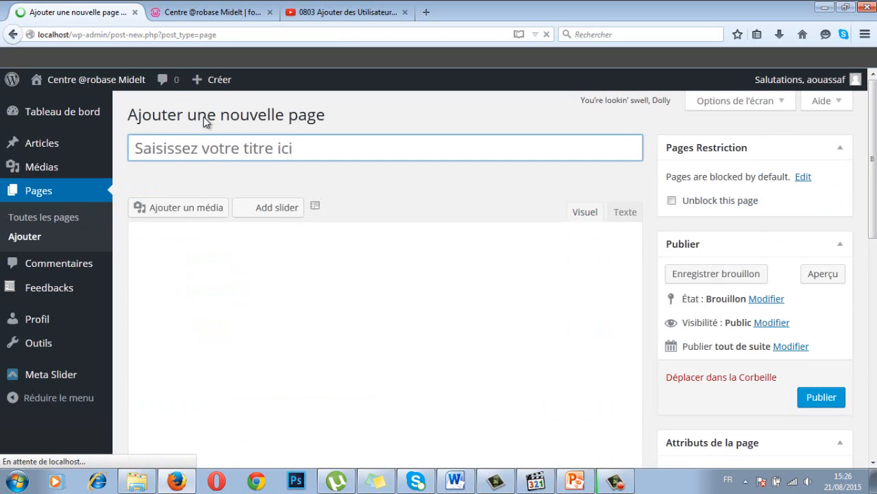
pyautogui.click(213, 251)
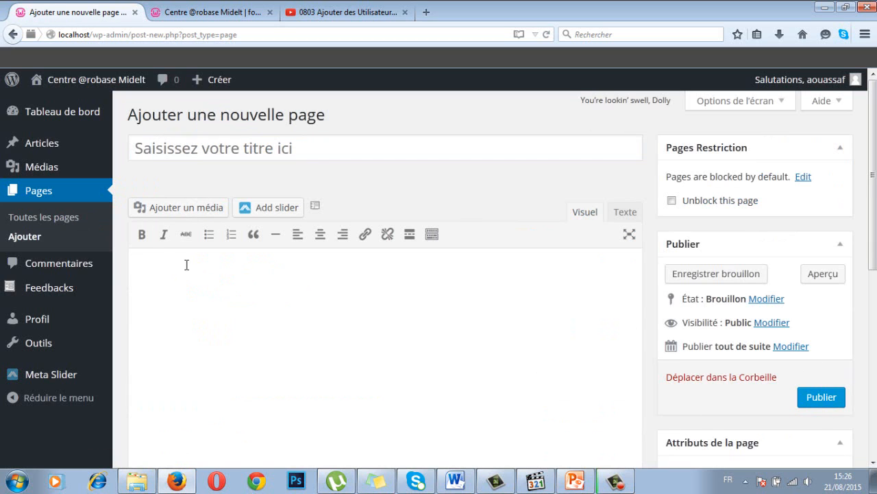
pyautogui.moveTo(833, 80)
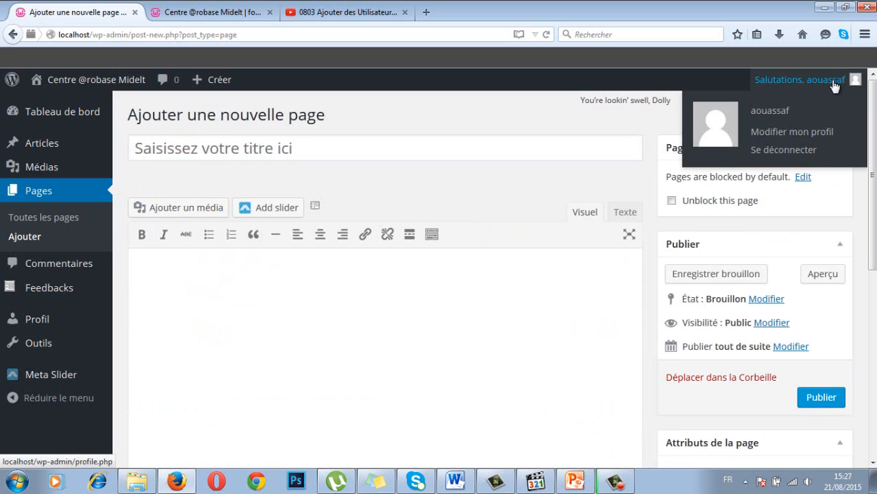
pyautogui.click(780, 152)
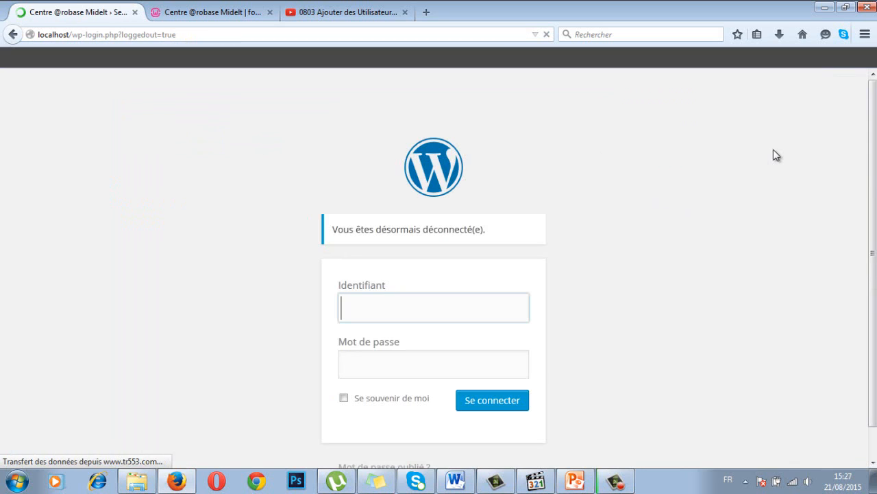
# Step: Pick the saved administrator login from autocomplete and sign in to the Tableau de bord
pyautogui.click(408, 309)
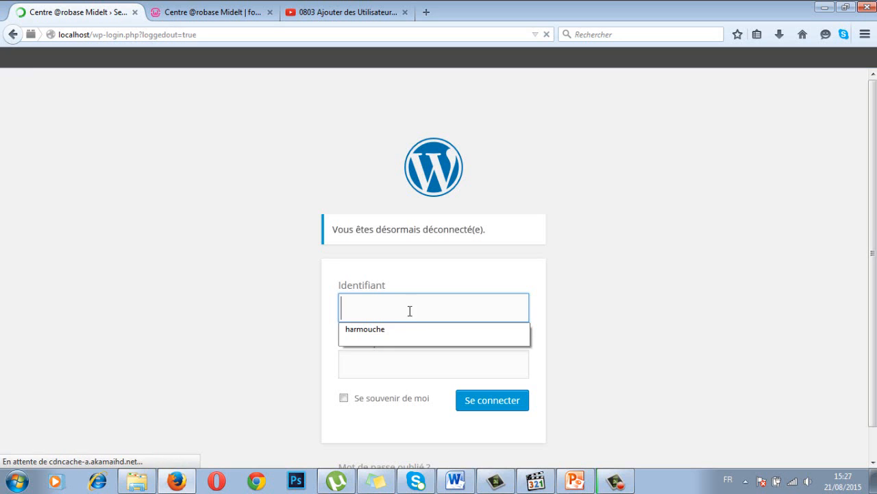
pyautogui.click(386, 333)
pyautogui.click(502, 409)
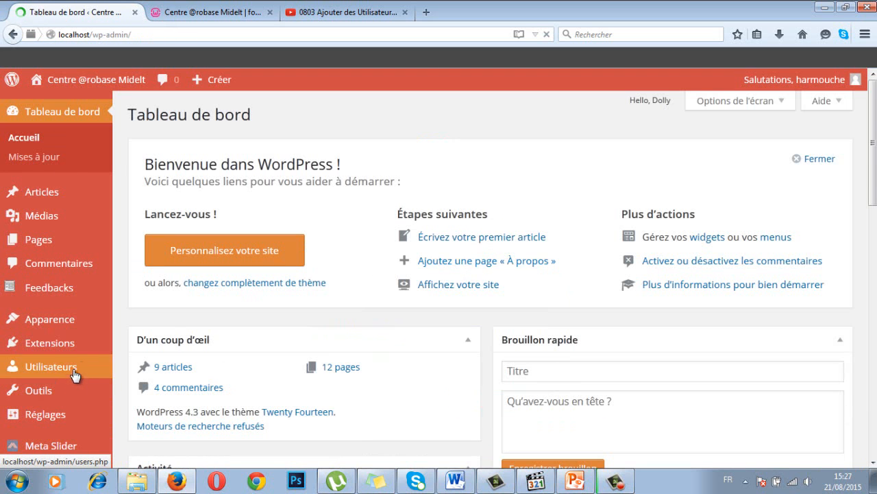
pyautogui.moveTo(82, 367)
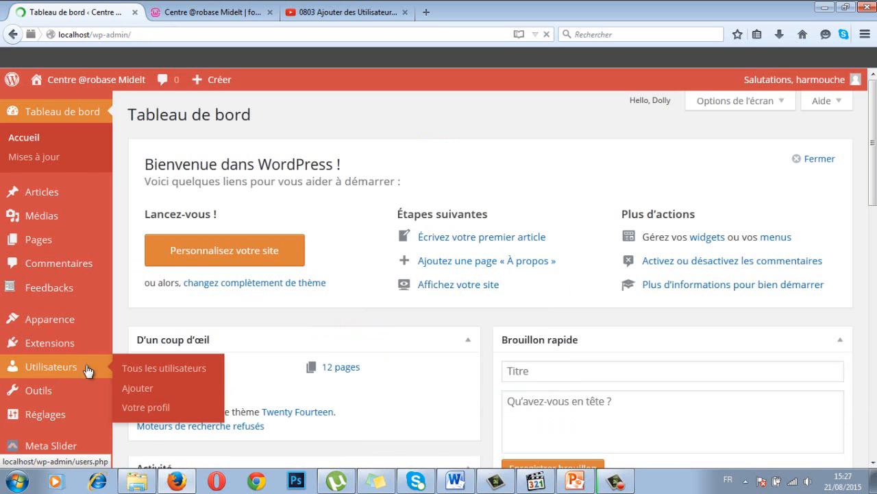
# Step: Bring PowerPoint back to slide 64 'Rôles des utilisateurs' and point out the Contributeur role
pyautogui.click(574, 480)
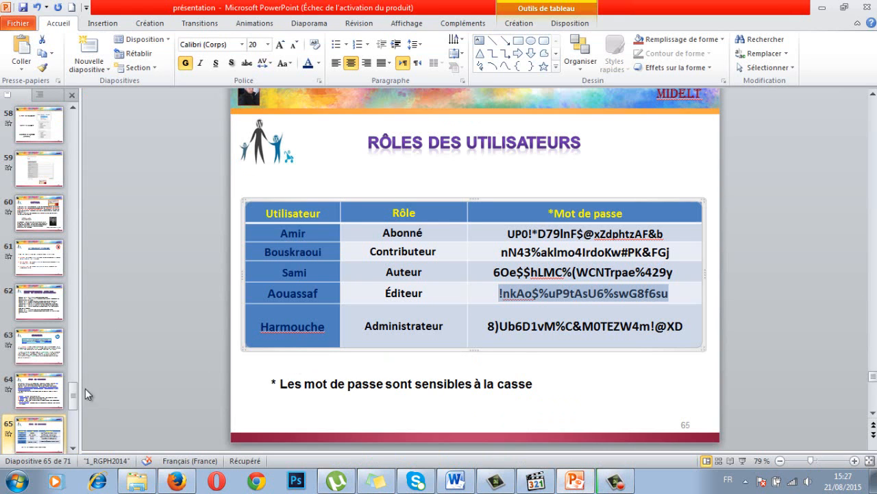
pyautogui.scroll(1, 85, 388)
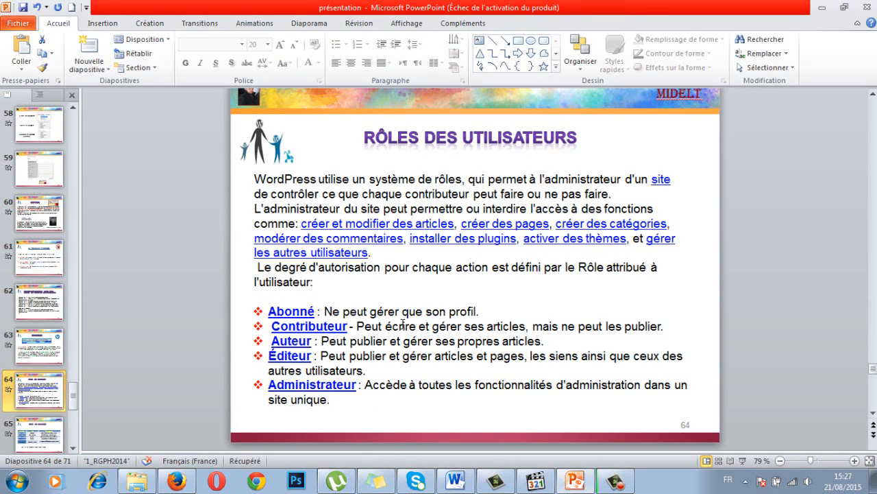
pyautogui.click(322, 329)
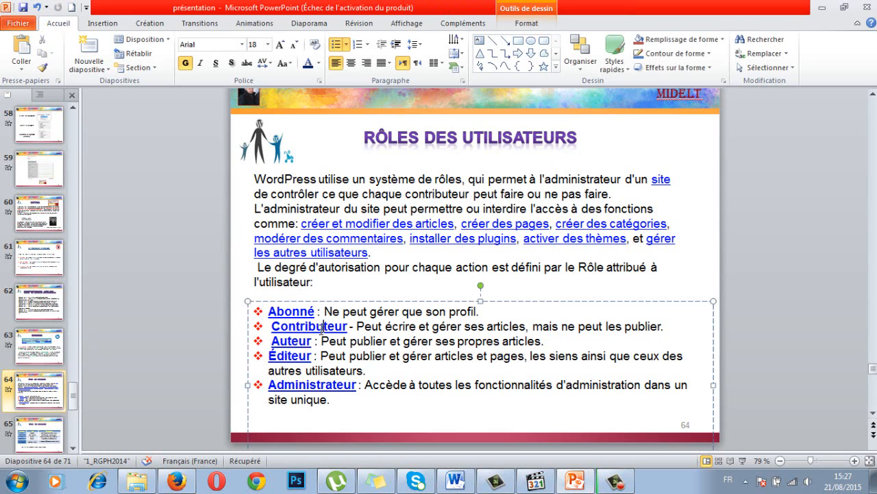